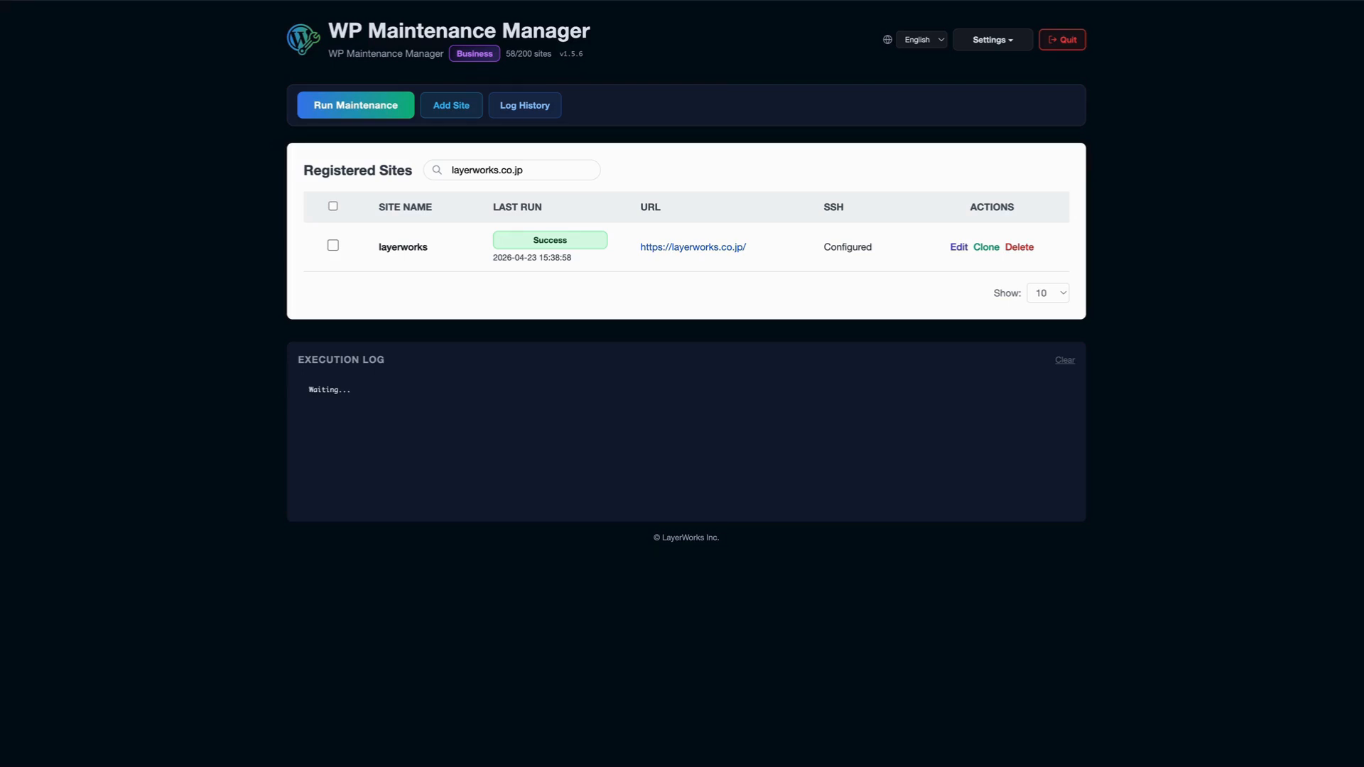
# Start a new SSH profile in the SSH Profile Manager and name it xserver-layerworks
pyautogui.click(1009, 45)
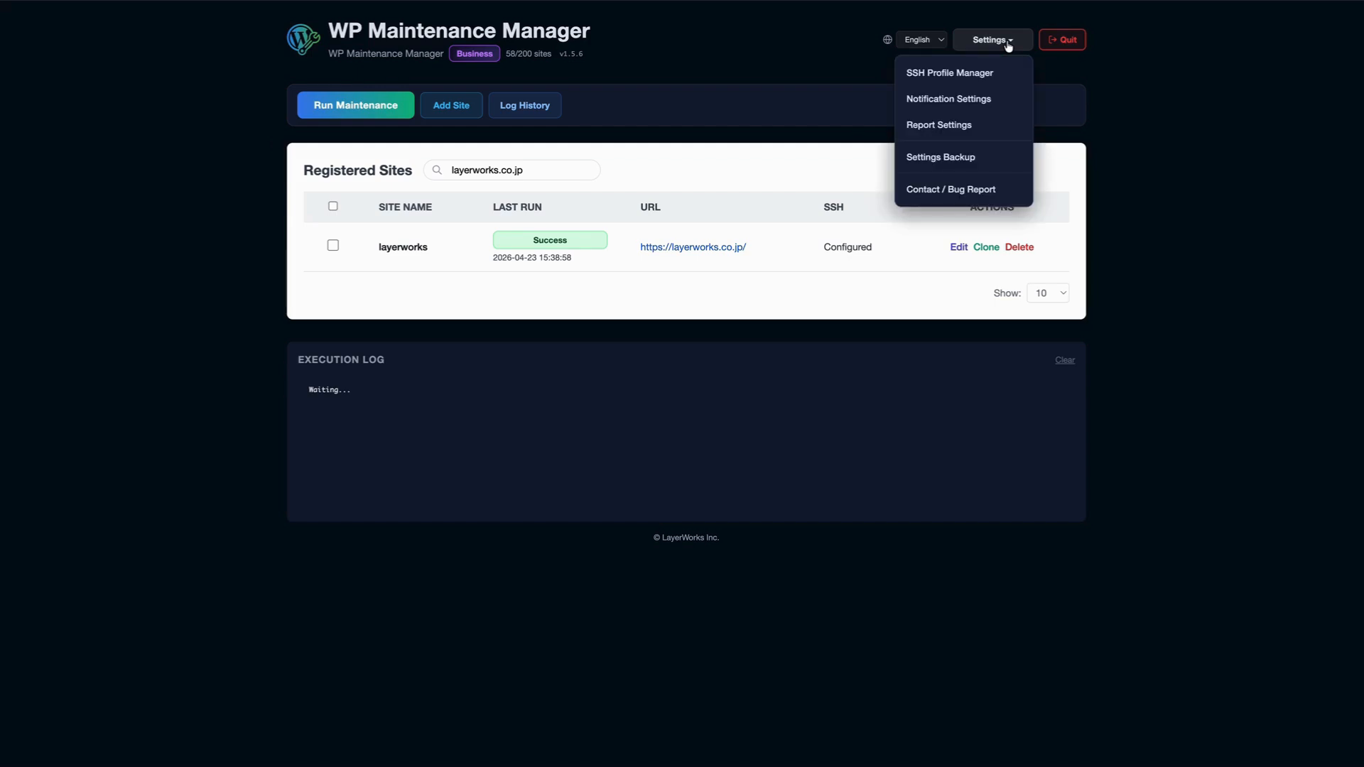
pyautogui.click(987, 73)
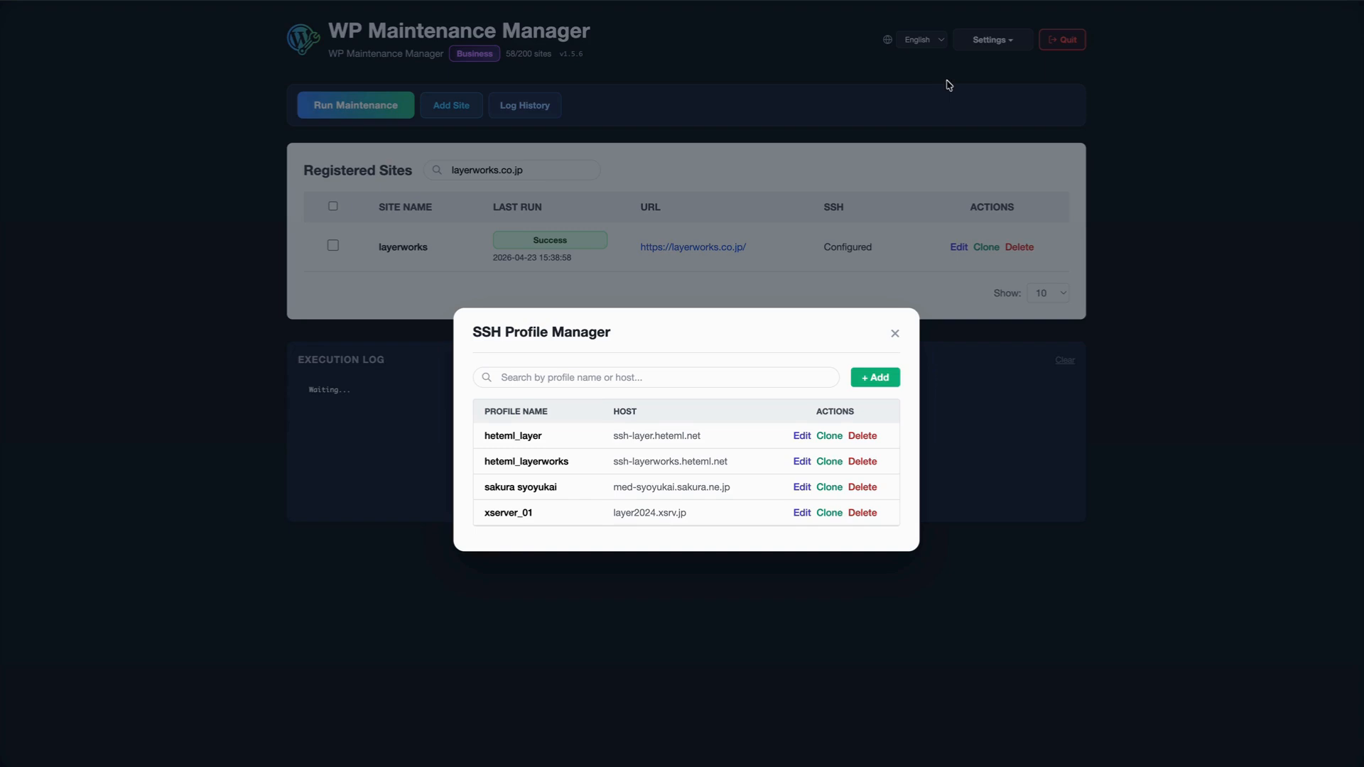
pyautogui.click(881, 381)
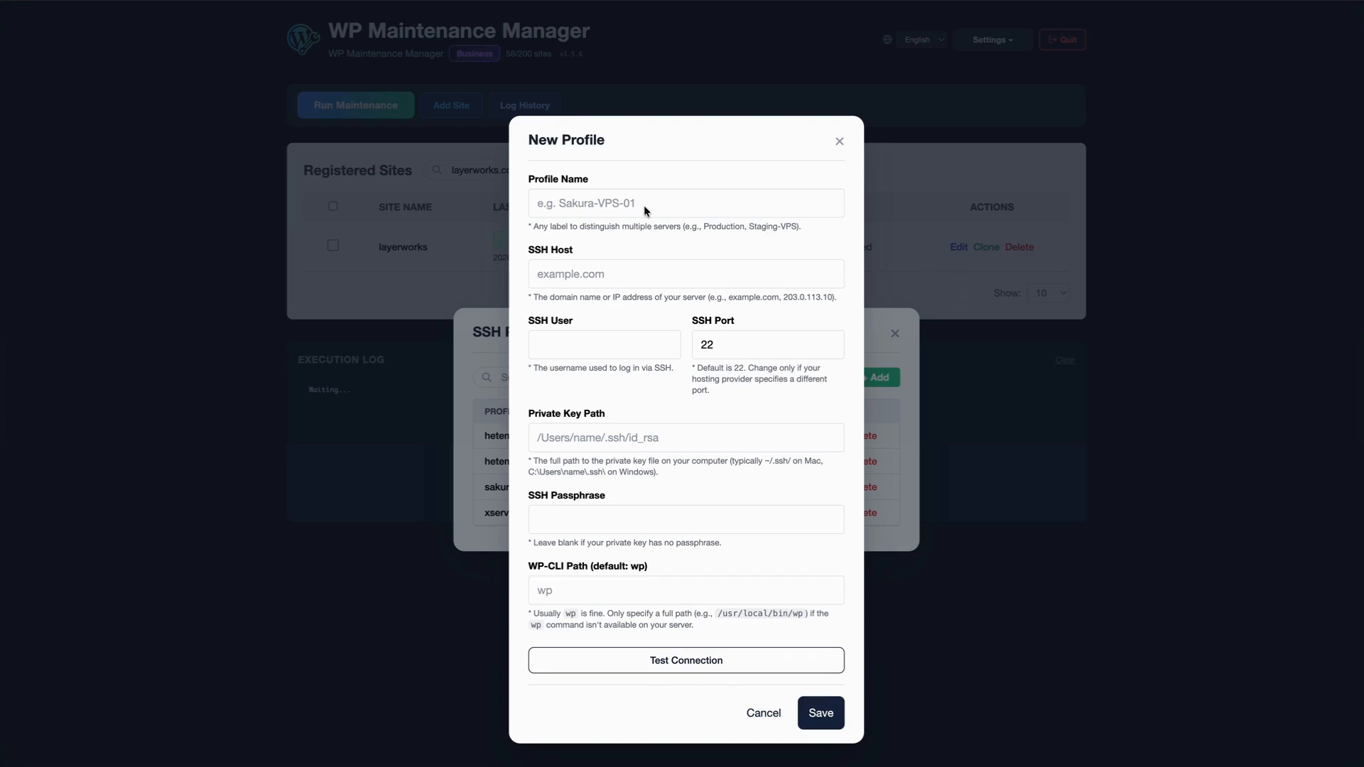
pyautogui.click(596, 203)
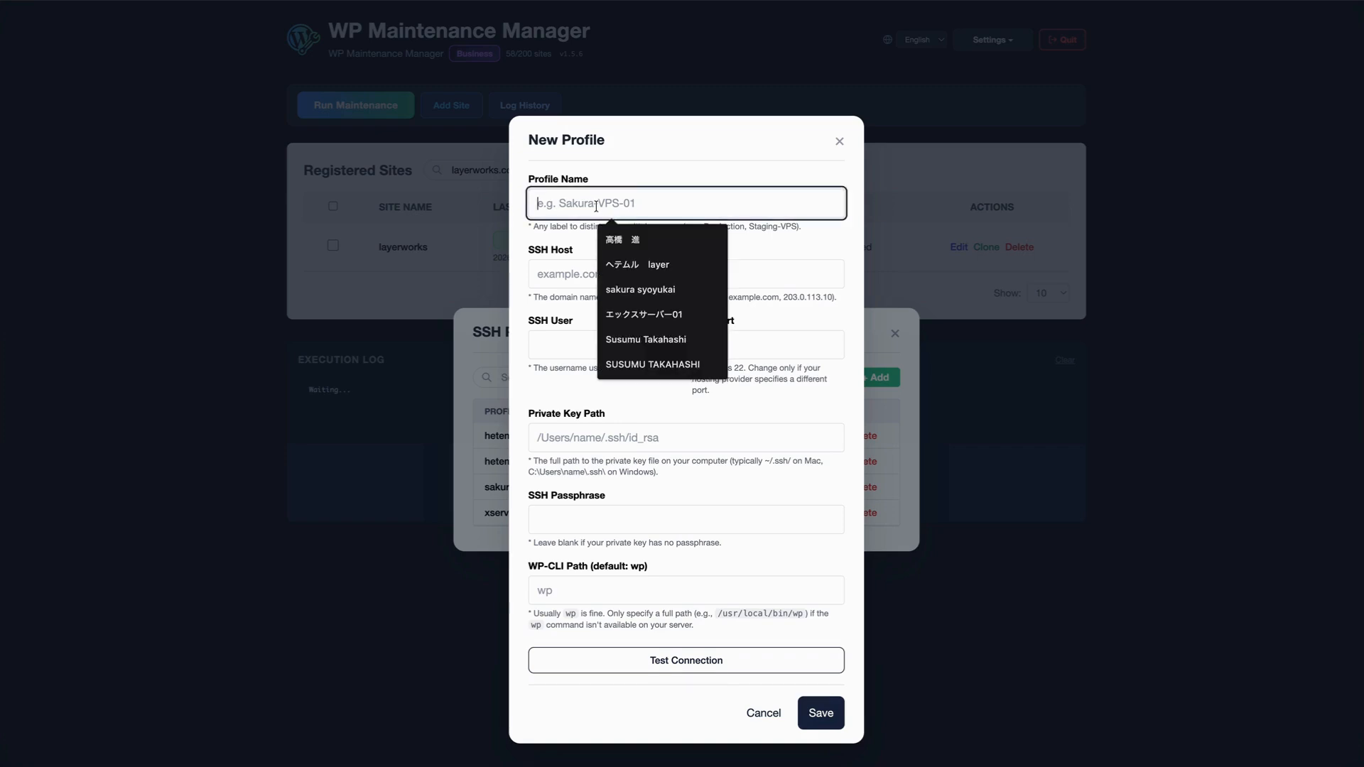
pyautogui.write('xserver-layerworks')
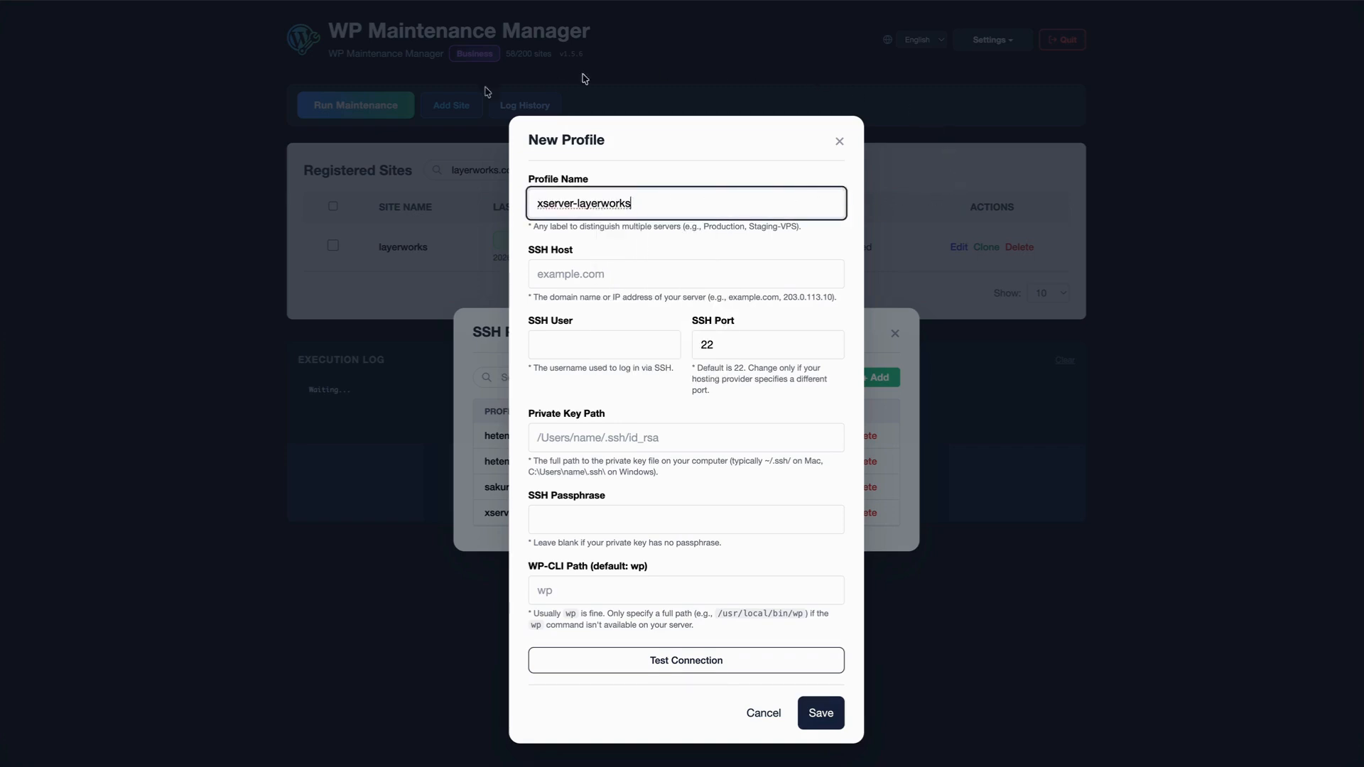
pyautogui.press('super+Tab')
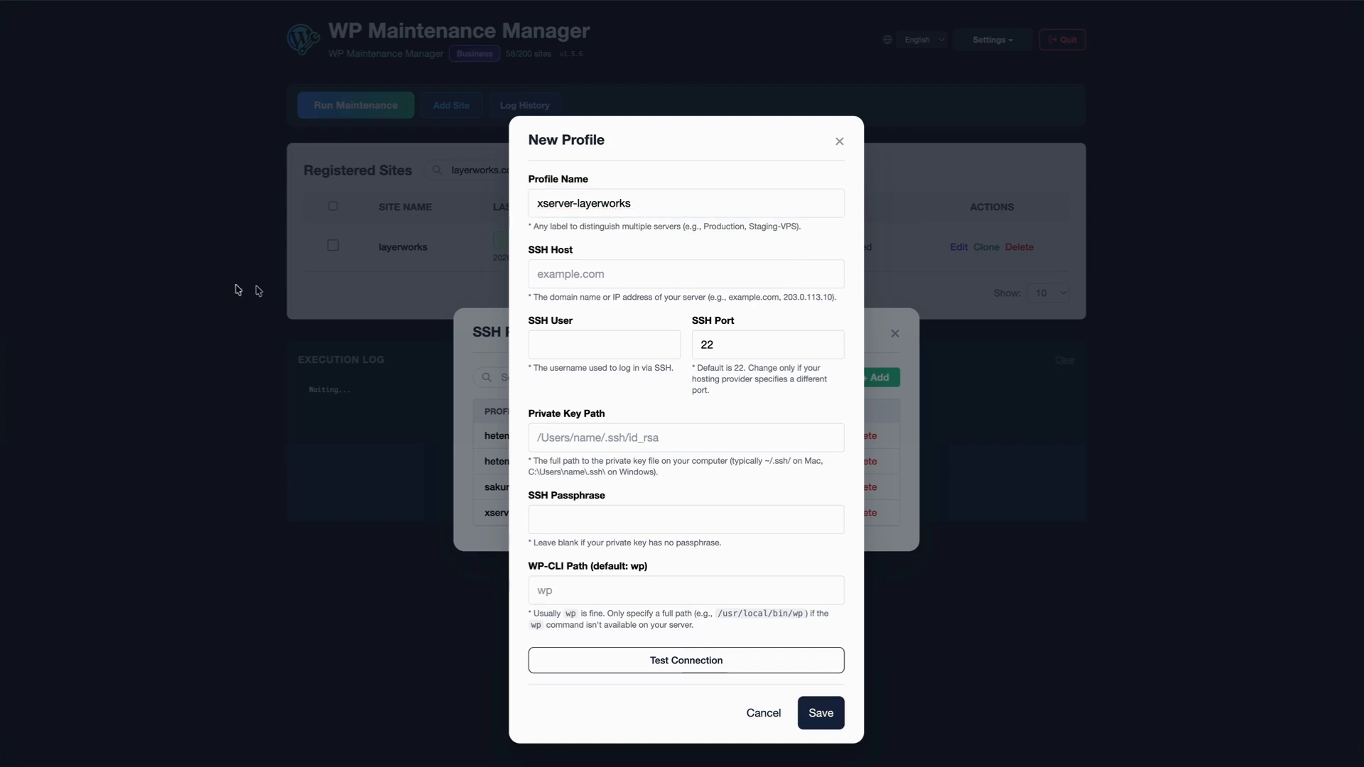
# Set the new profile's SSH host to layer2024.xsrv.jp and its SSH user to layer2024
pyautogui.click(615, 266)
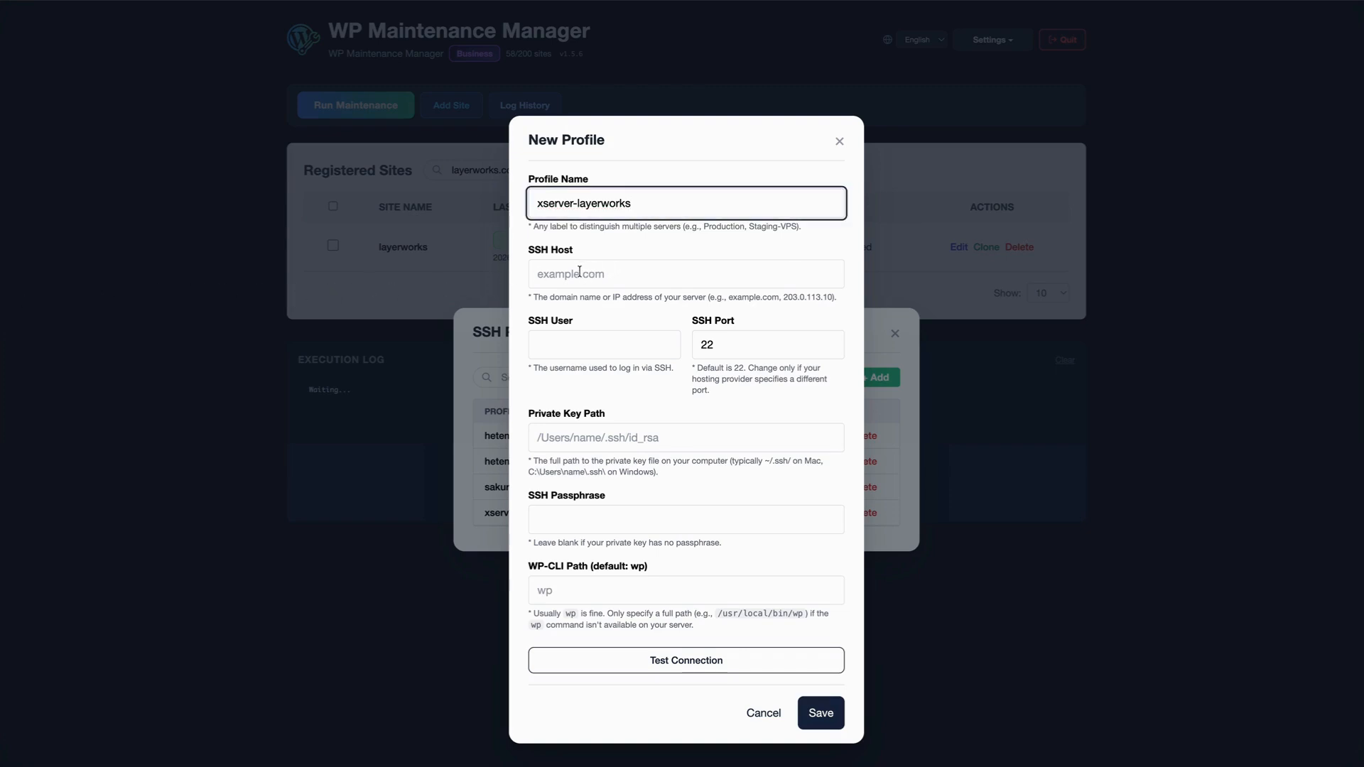
pyautogui.click(581, 274)
pyautogui.write('layer2024.xsrv.jp')
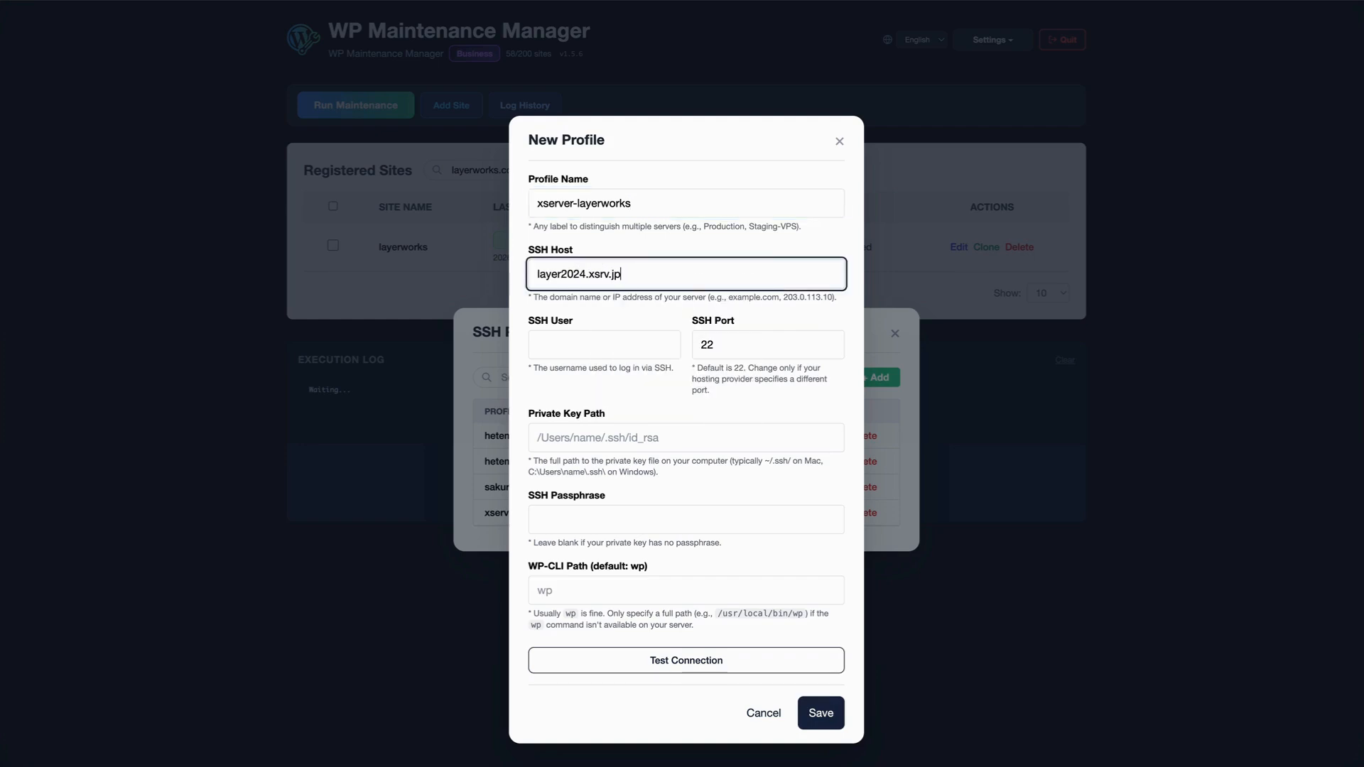
pyautogui.press('super+Tab')
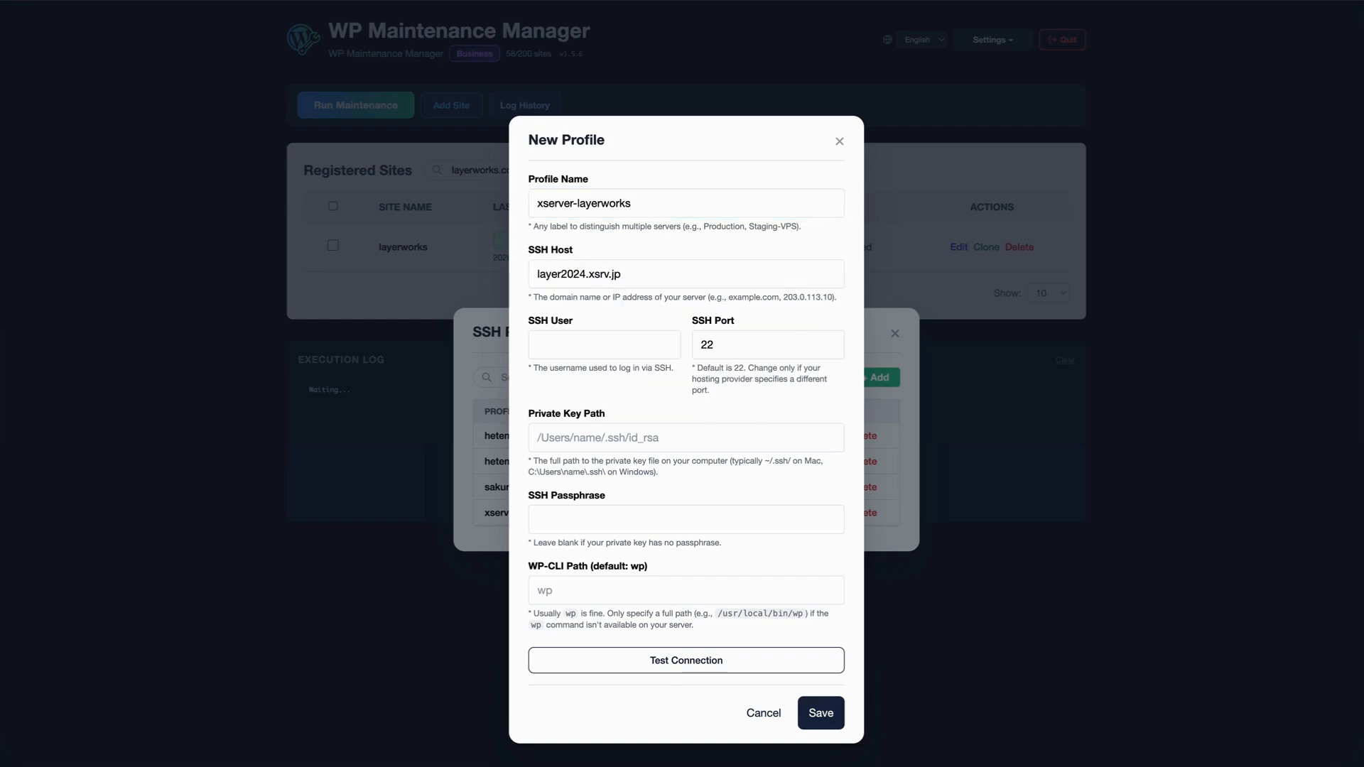
pyautogui.click(632, 349)
pyautogui.click(609, 344)
pyautogui.write('layer2024')
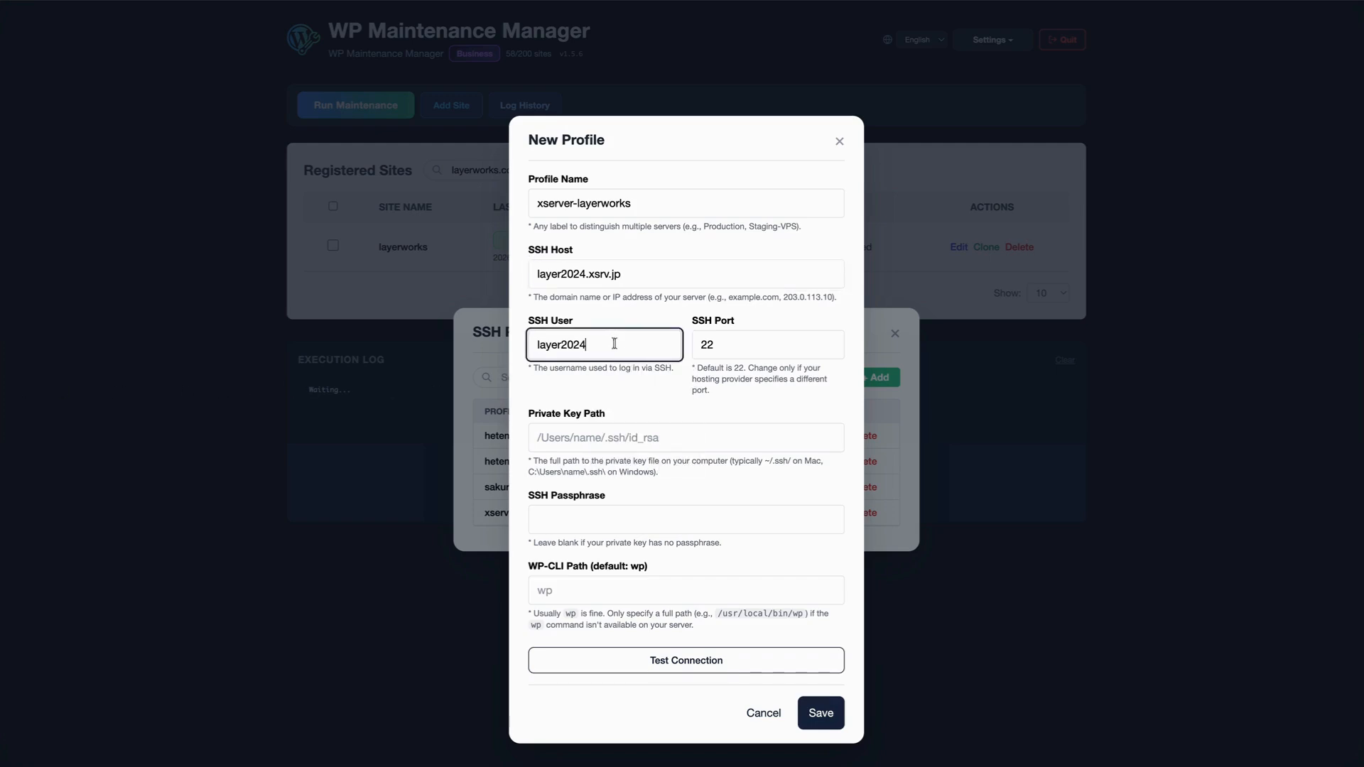
pyautogui.press('super+Tab')
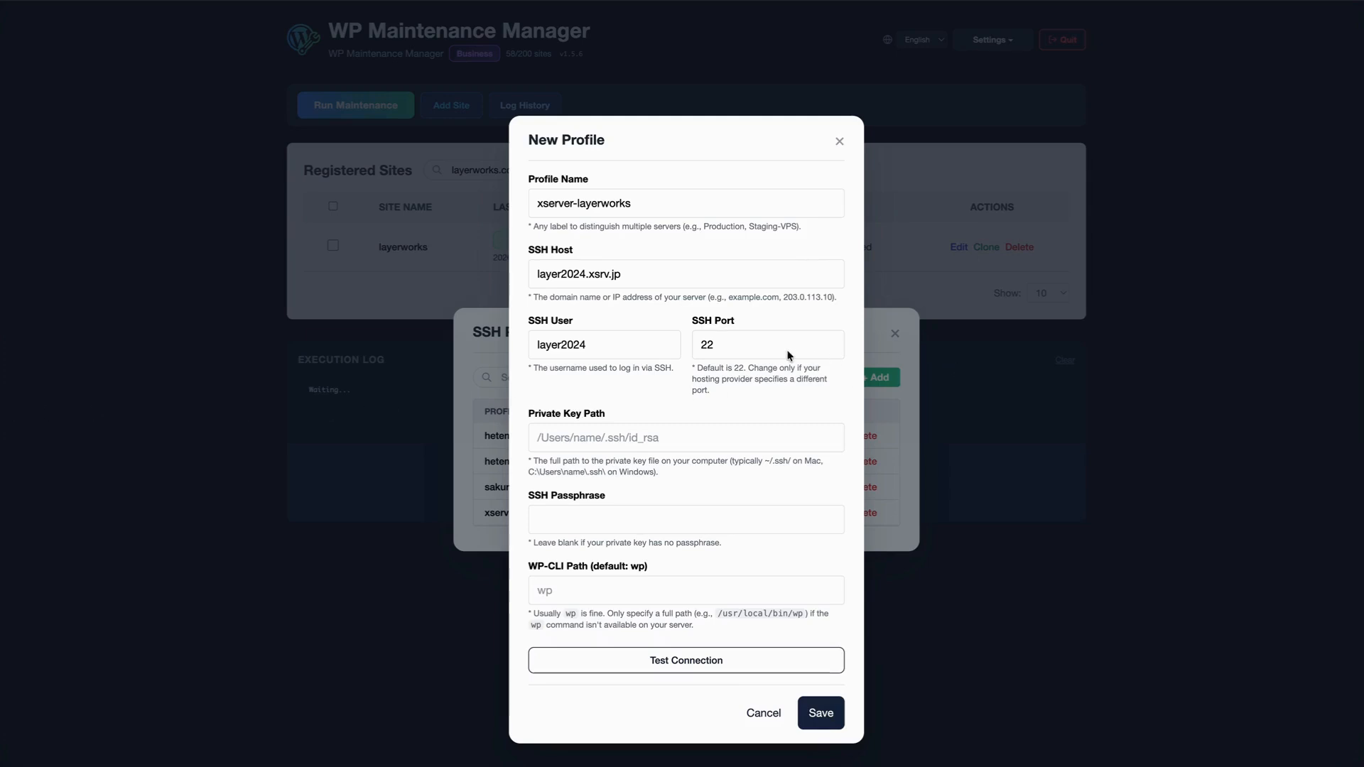
# Set the new profile's SSH port to 10022
pyautogui.click(739, 344)
pyautogui.click(739, 345)
pyautogui.moveTo(748, 345); pyautogui.dragTo(661, 344)
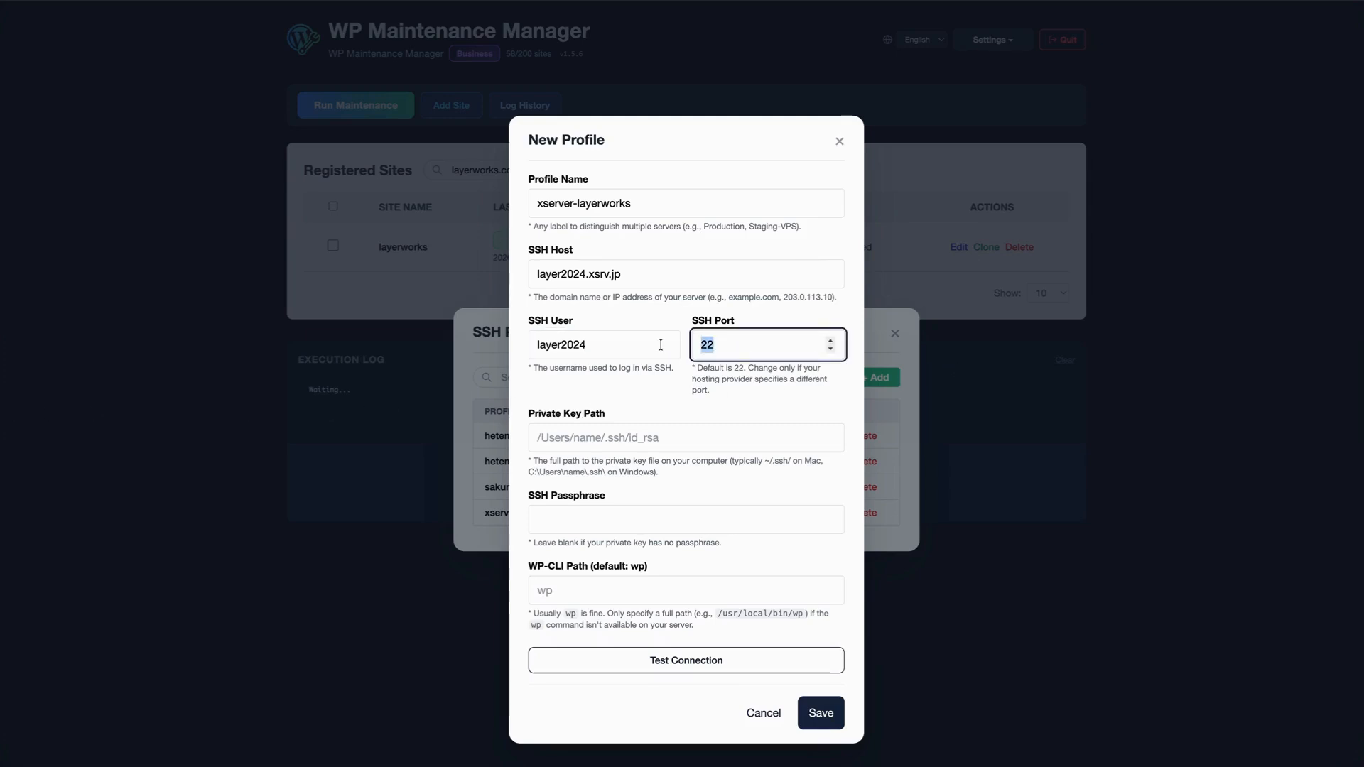
pyautogui.write('10022')
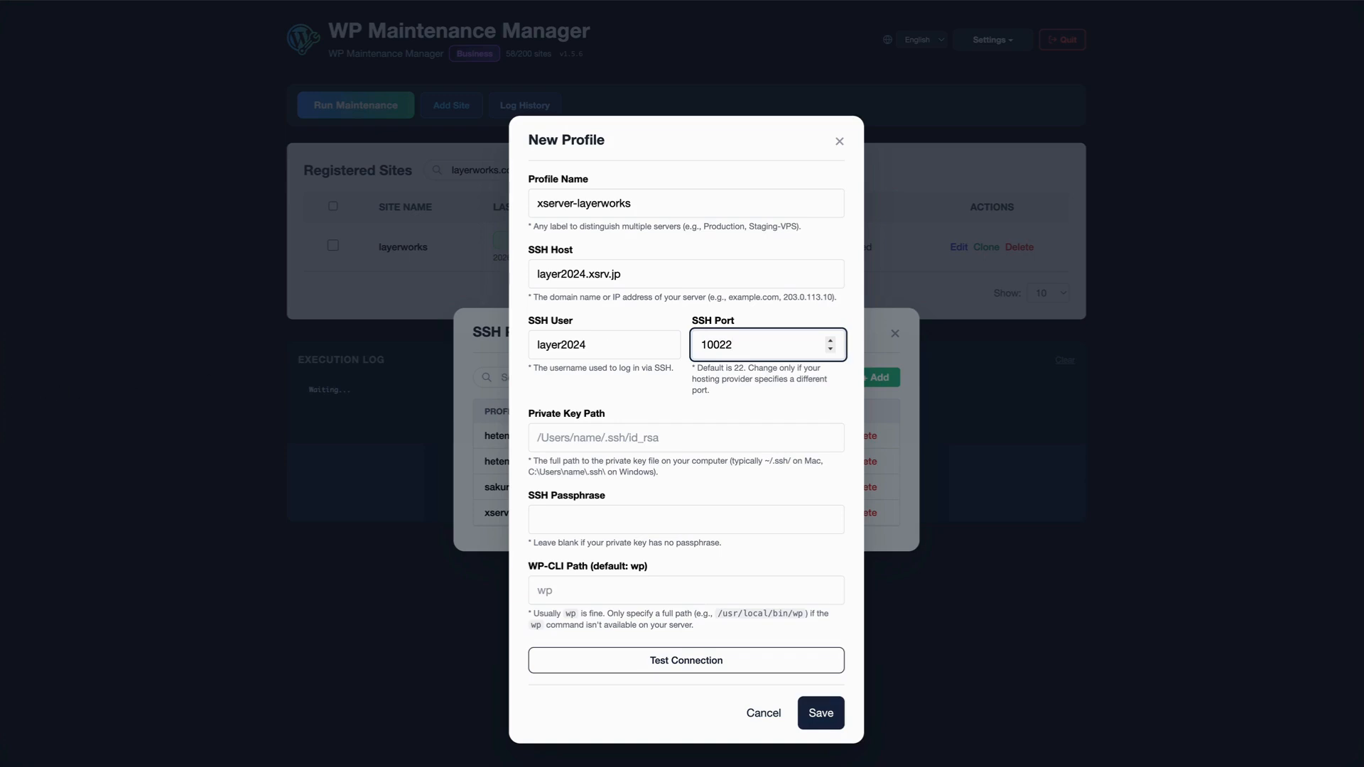
pyautogui.press('super+Tab')
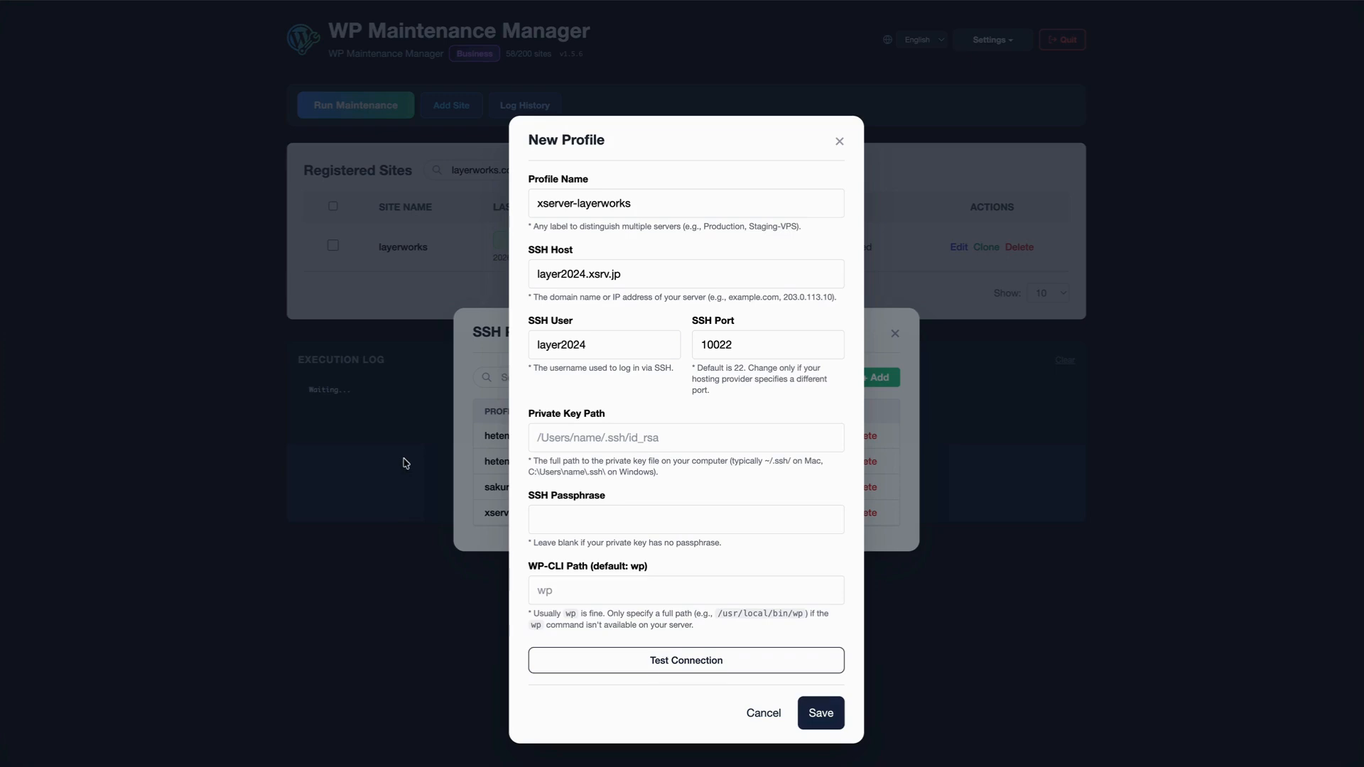
# Enter ~/.ssh/layer2024_xserver.key as the profile's private key path
pyautogui.click(591, 440)
pyautogui.click(583, 438)
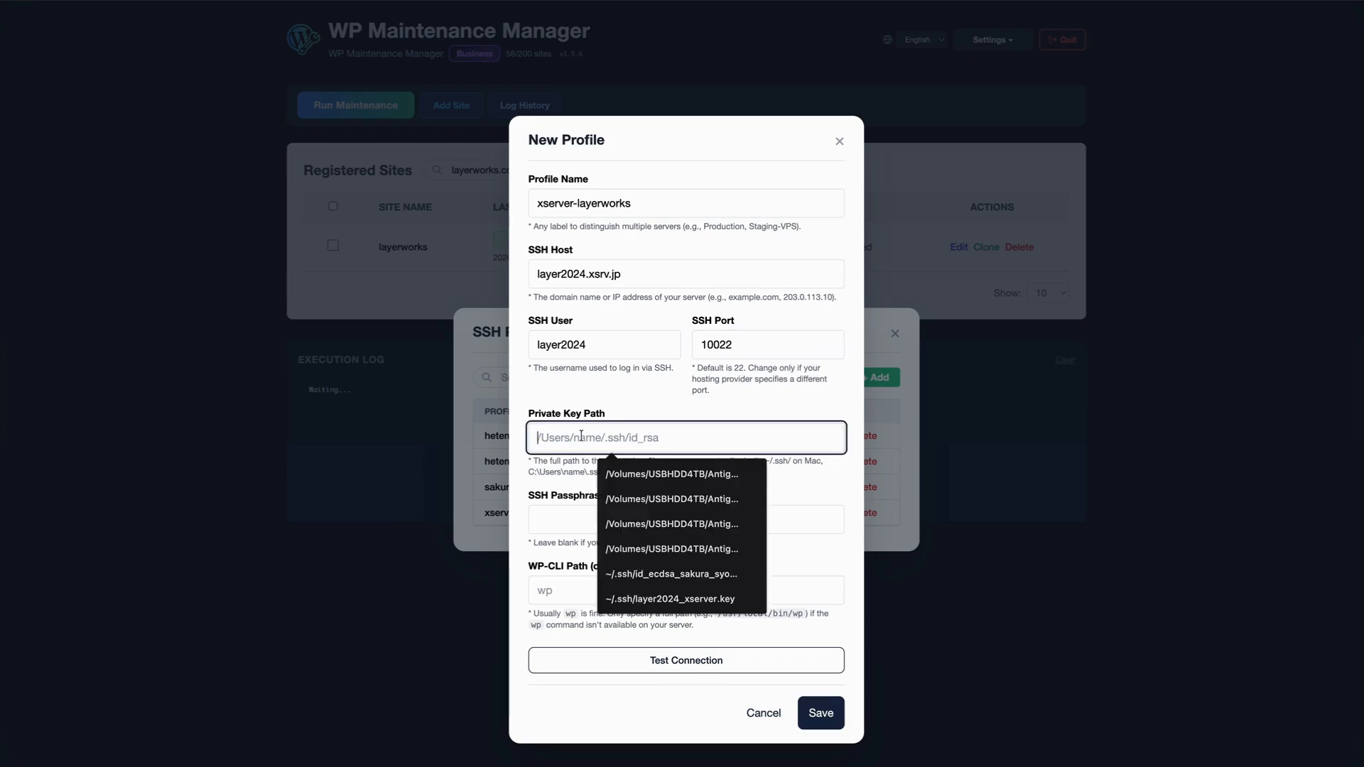
pyautogui.press('super+v')
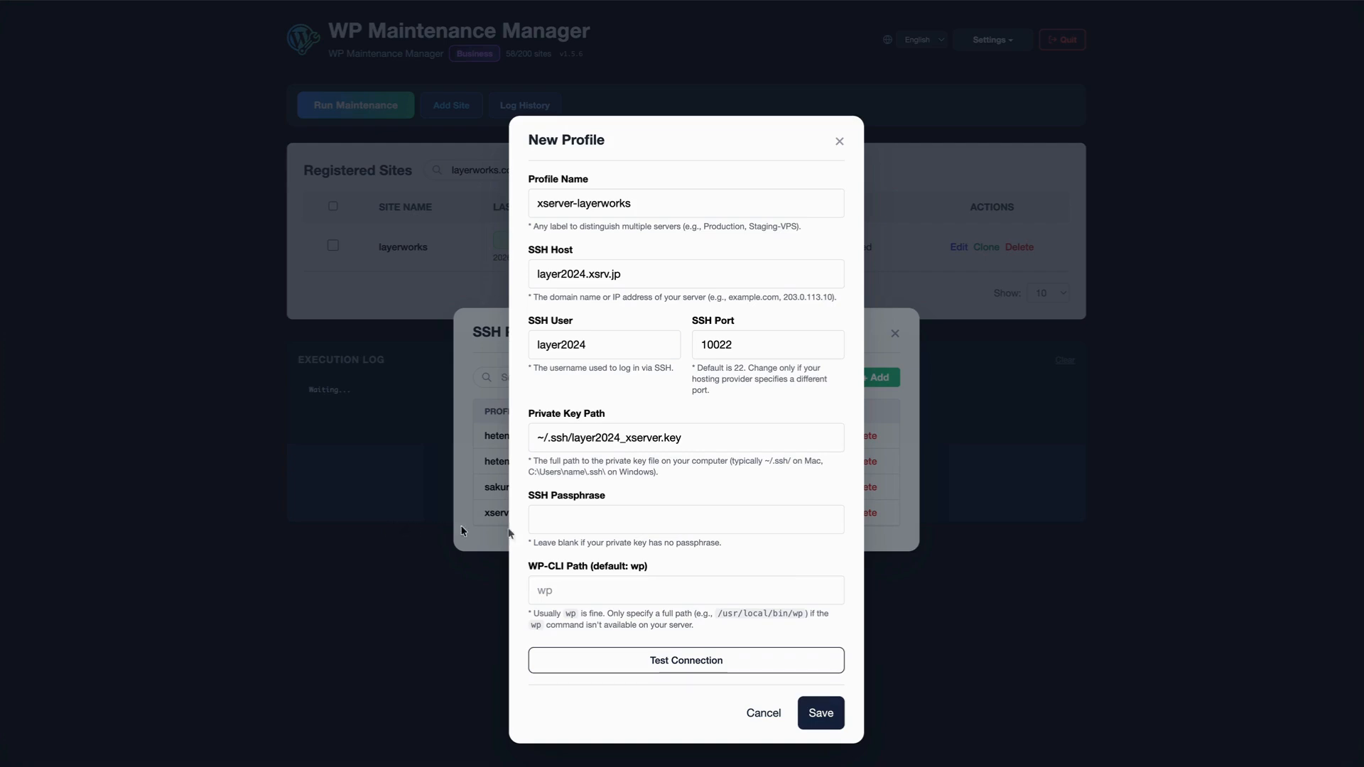
# Enter the SSH passphrase for the profile's private key
pyautogui.click(622, 520)
pyautogui.click(621, 520)
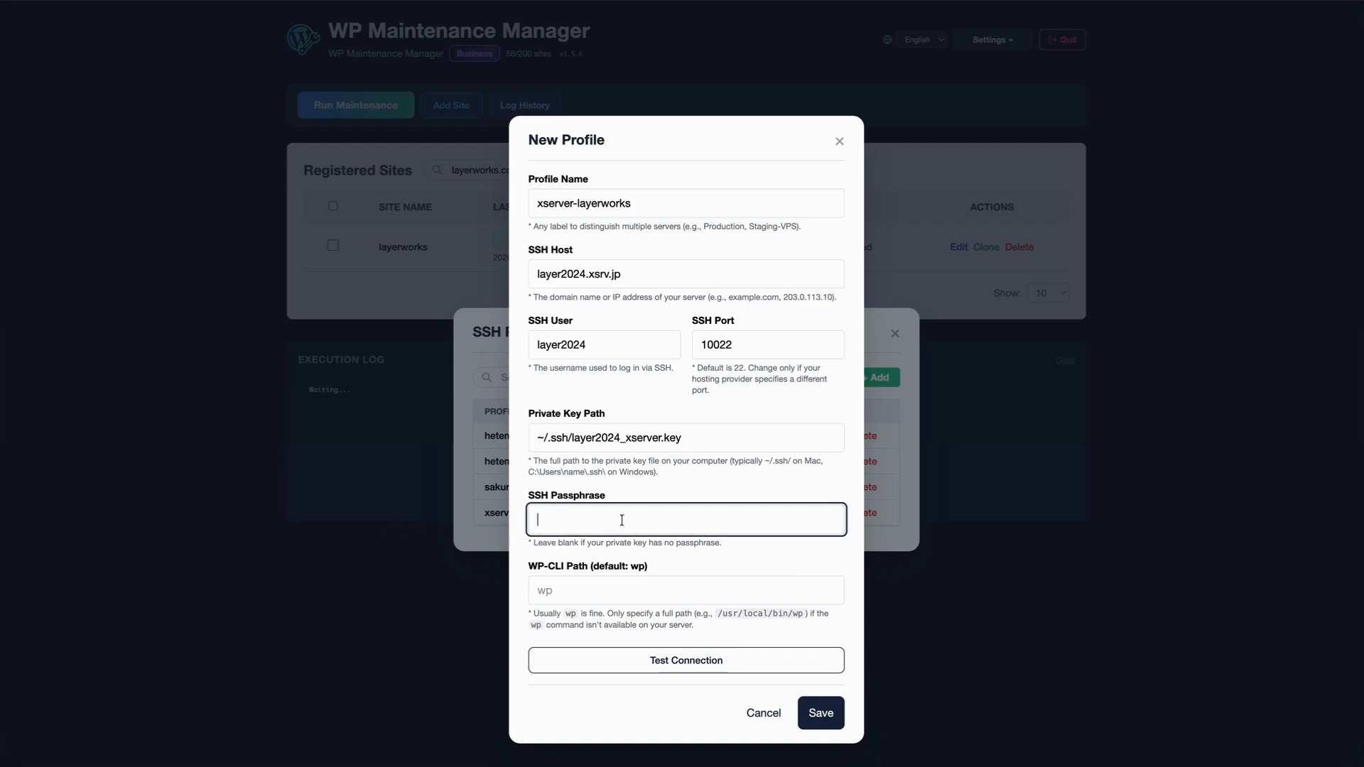
pyautogui.write('••••••')
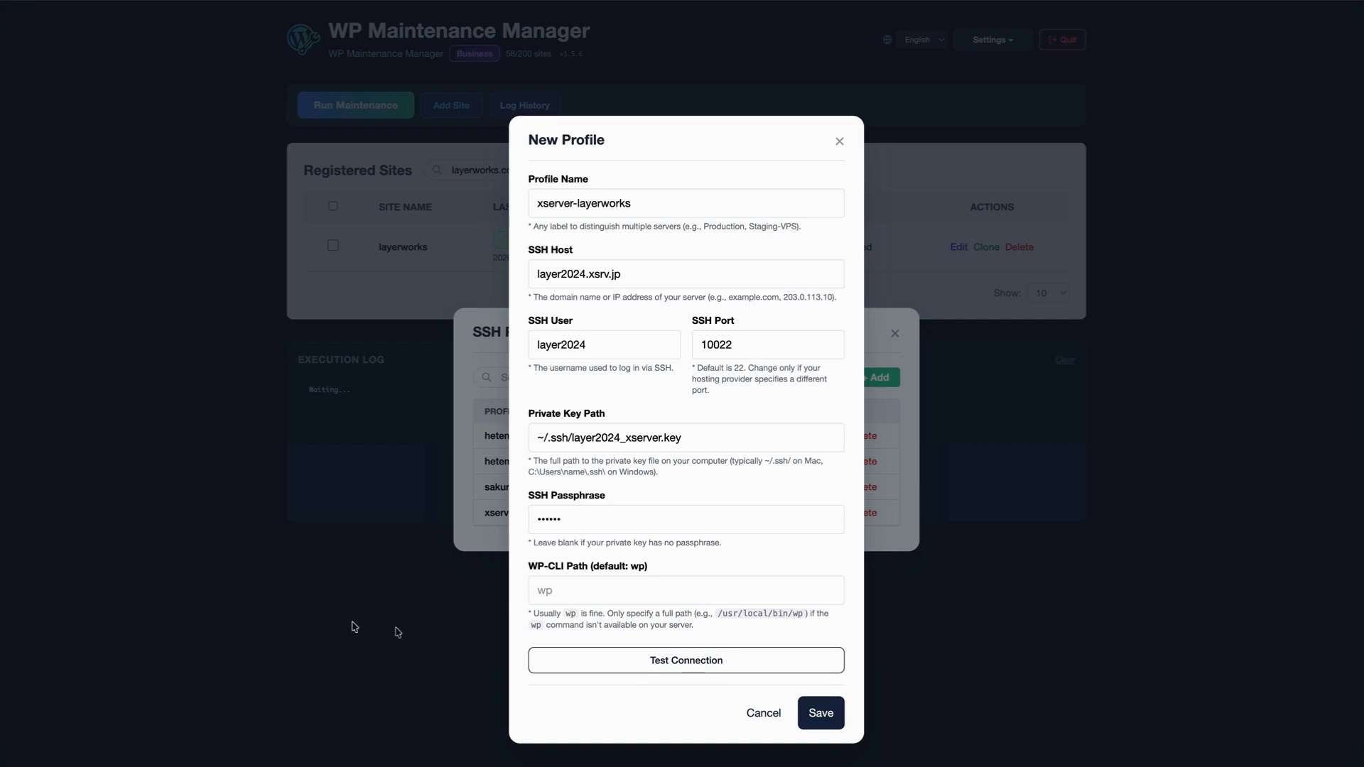
# Set the profile's WP-CLI path to wp
pyautogui.click(594, 591)
pyautogui.press('super+v')
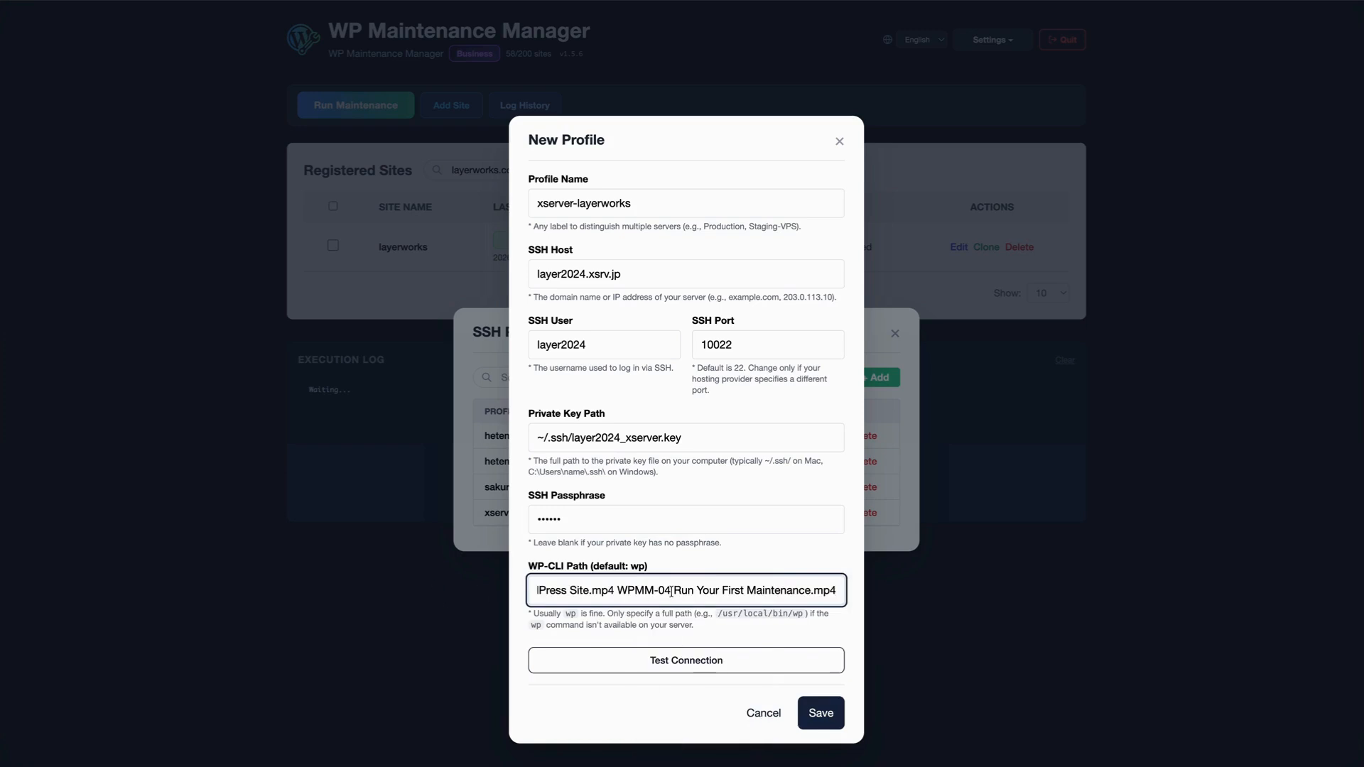
pyautogui.press('super+a')
pyautogui.write('wp')
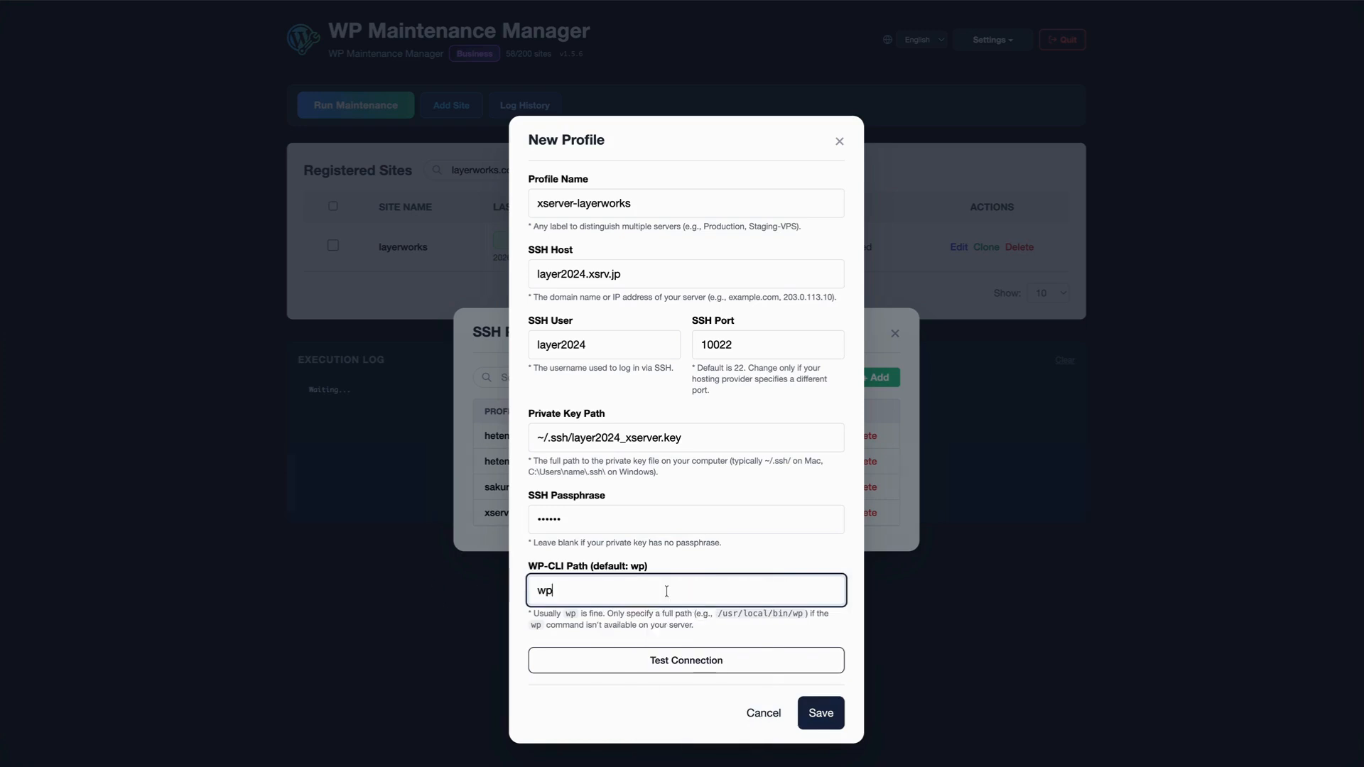
# Test the SSH connection of the new profile and save the profile
pyautogui.click(828, 624)
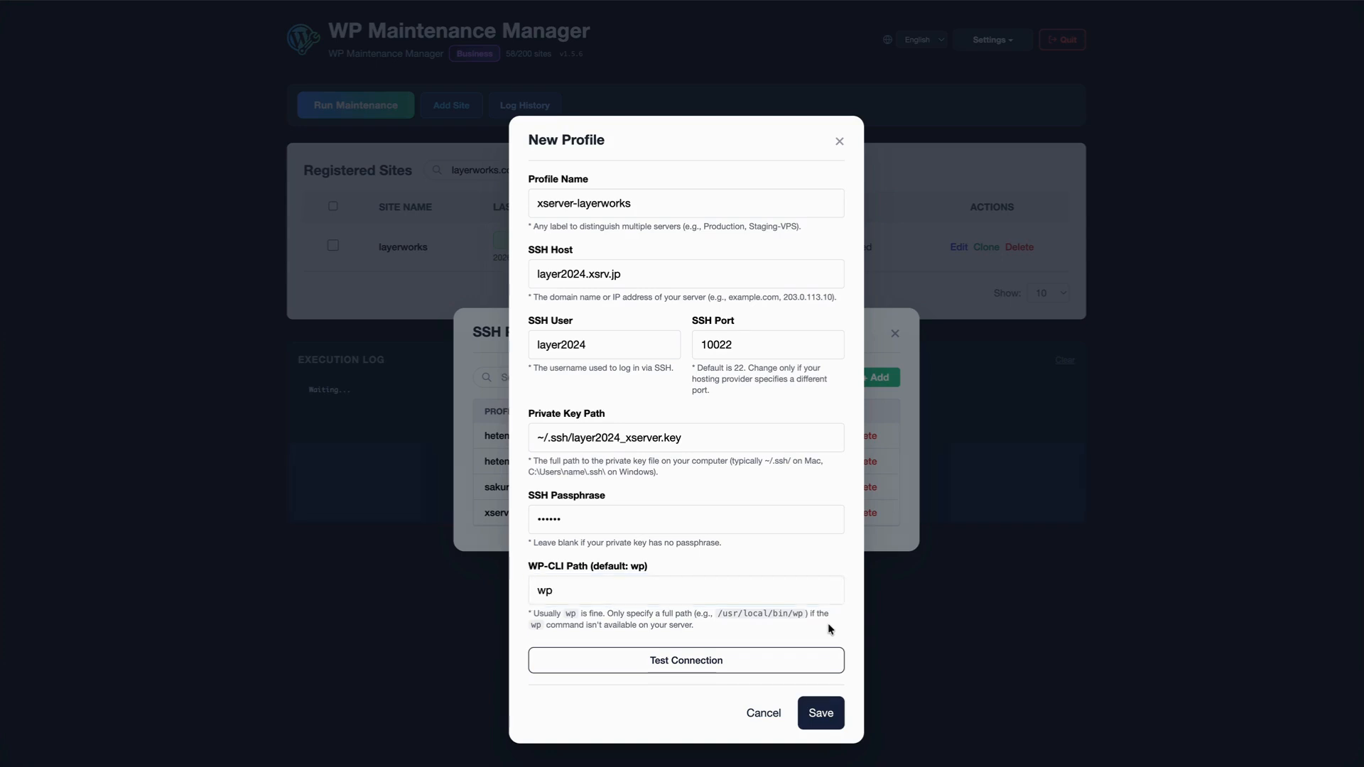
pyautogui.click(725, 662)
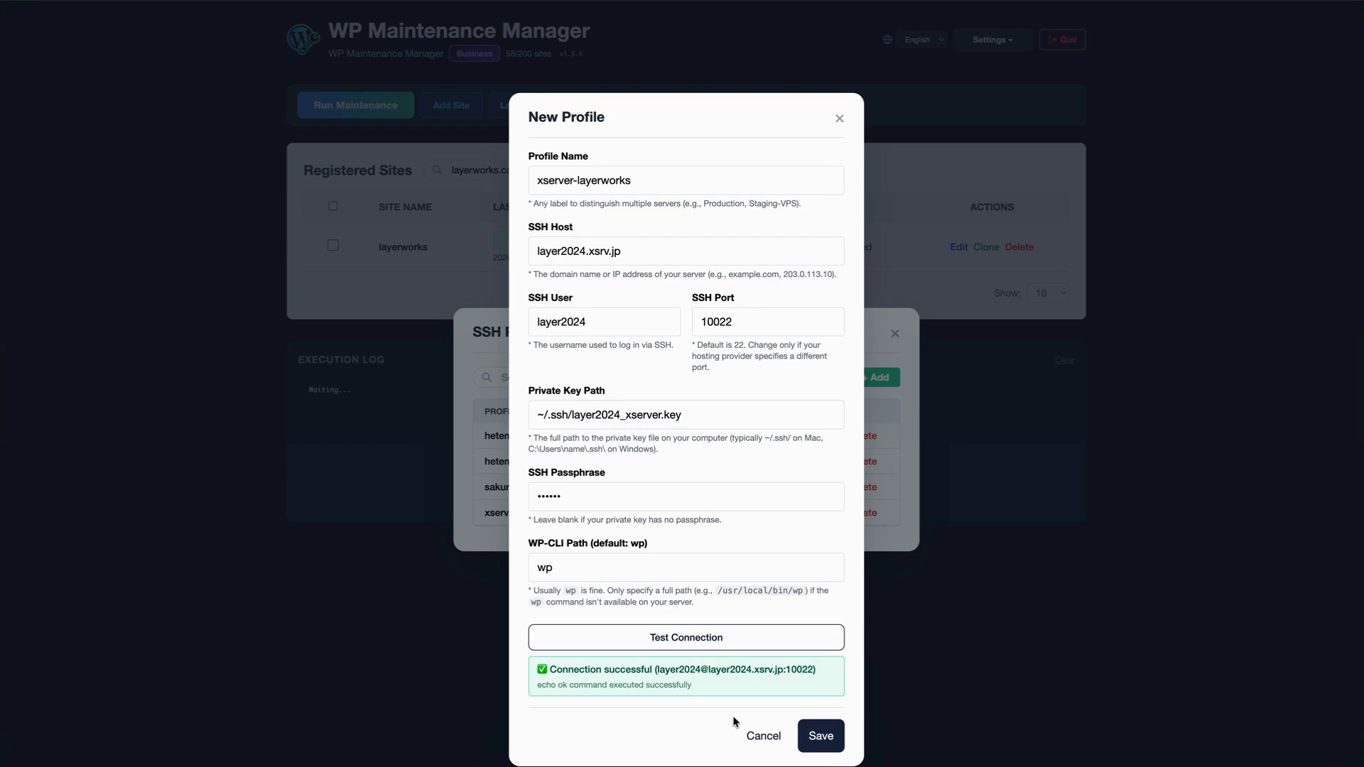
pyautogui.click(831, 735)
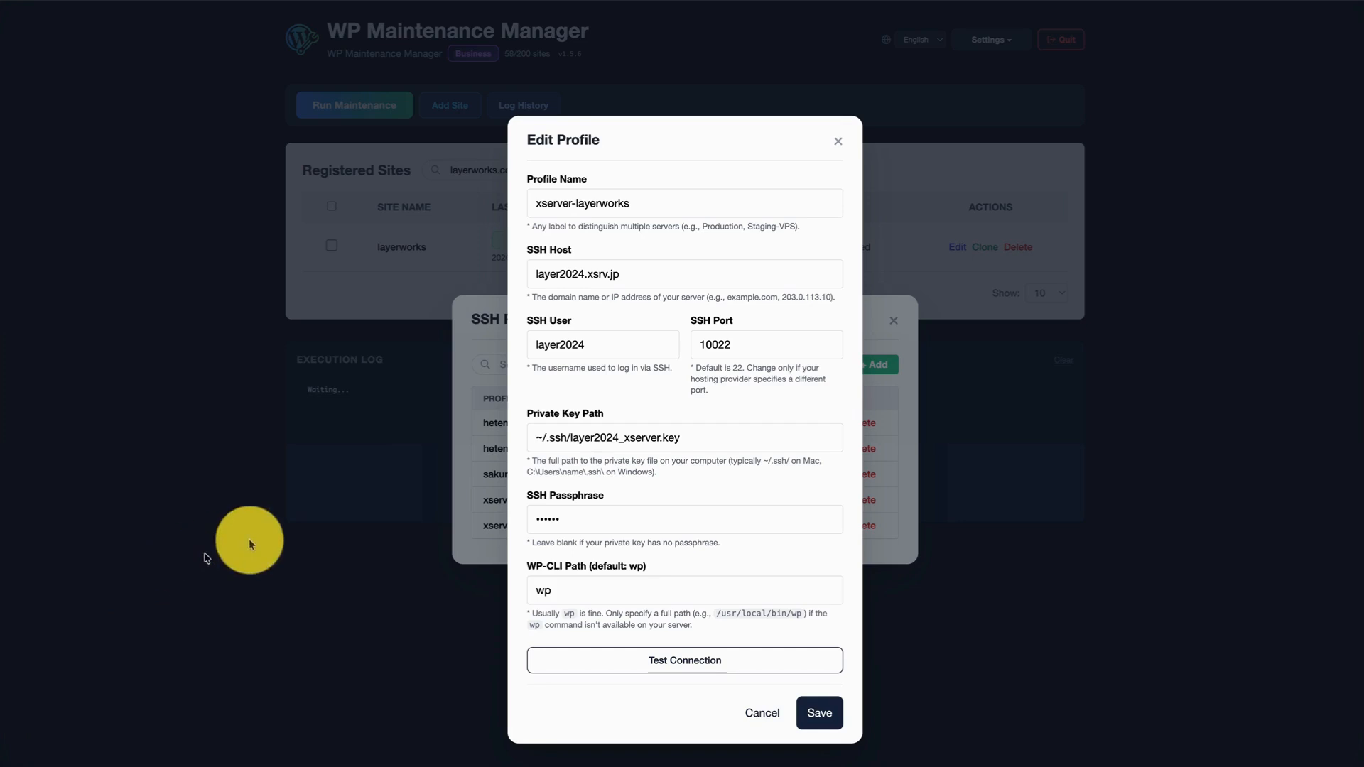
# Test the xserver-layerworks profile's connection with the SSH user misspelled as layer202, and restore the user to layer2024
pyautogui.click(625, 348)
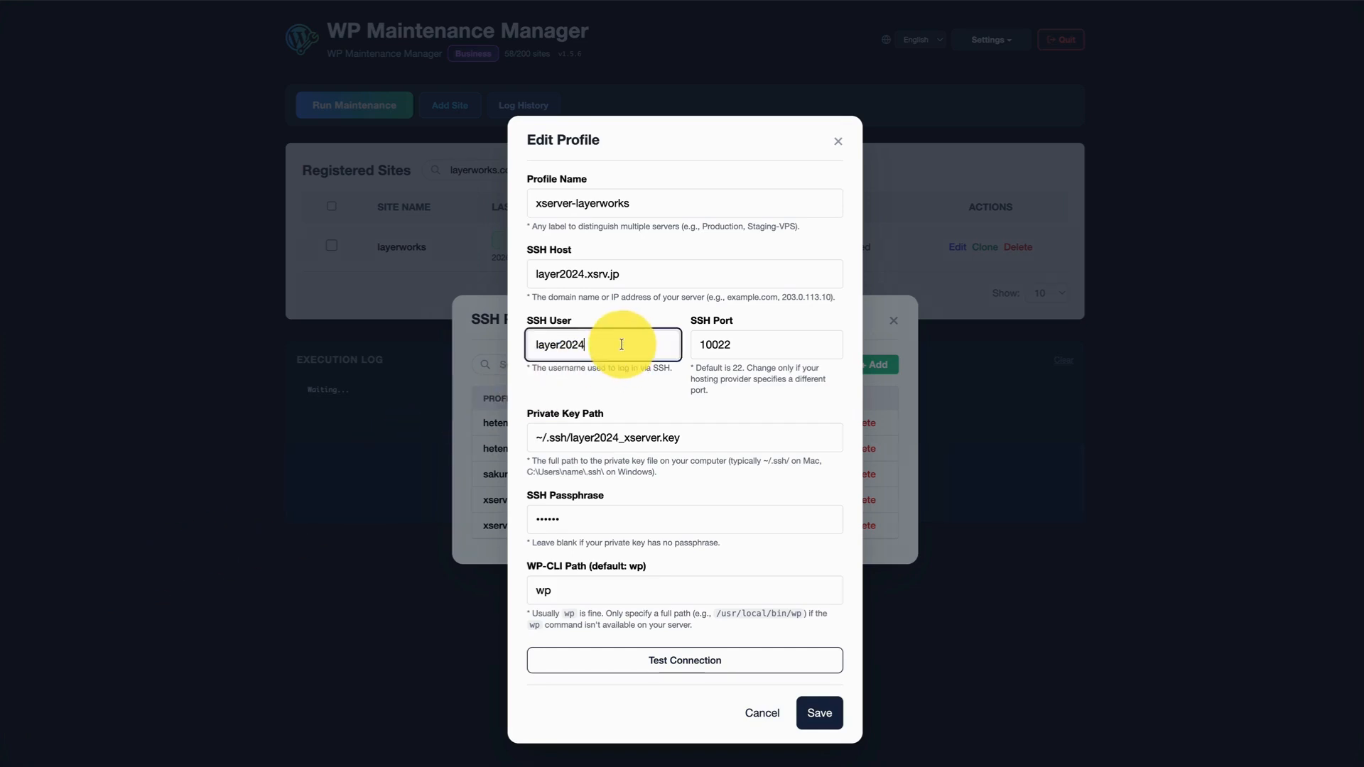
pyautogui.press('BackSpace')
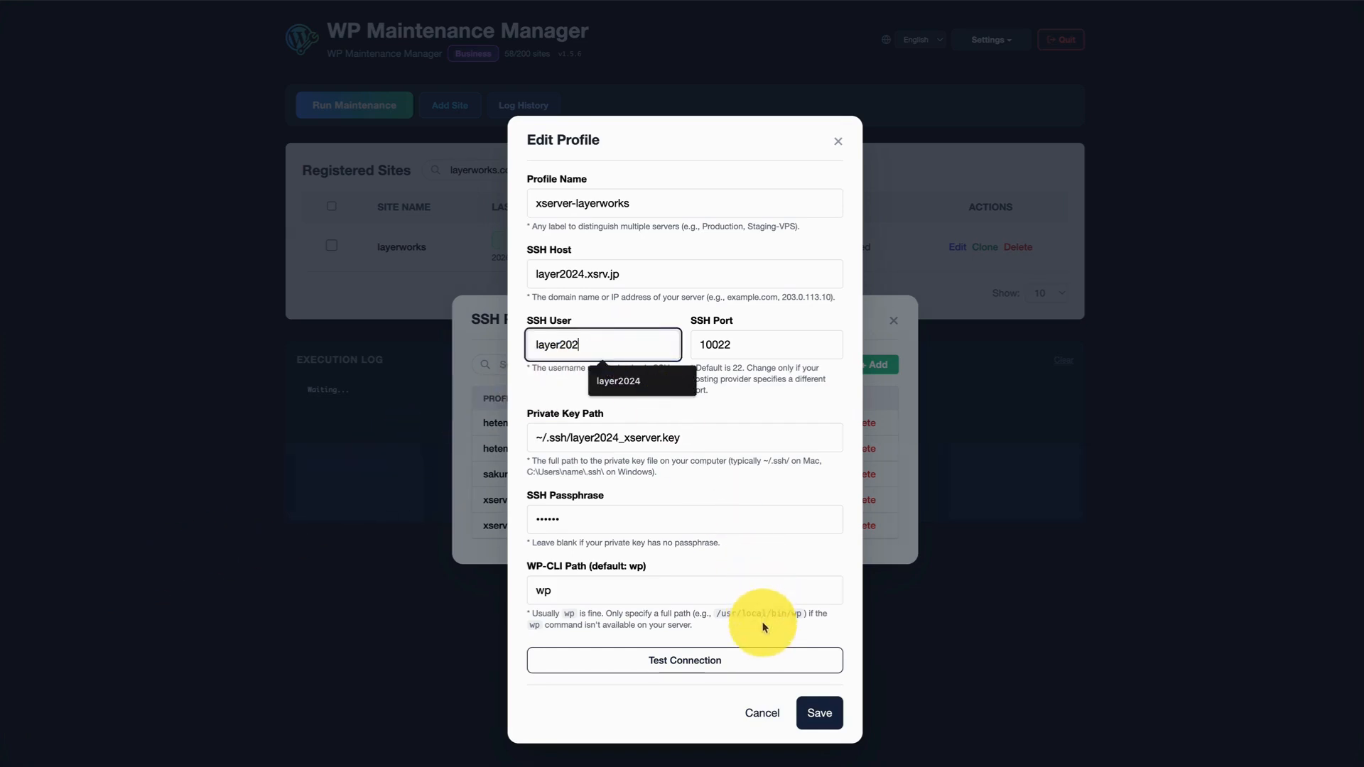
pyautogui.click(684, 659)
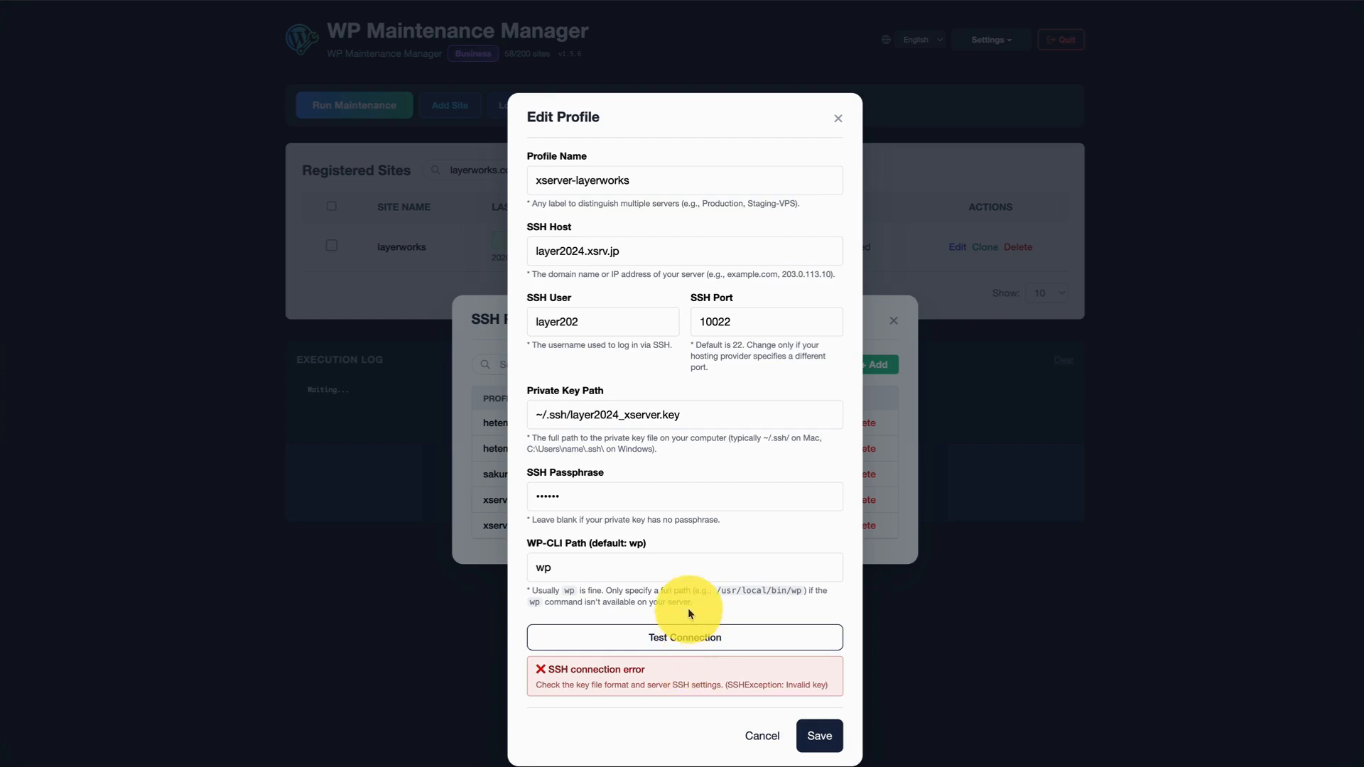
pyautogui.click(601, 328)
pyautogui.write('4')
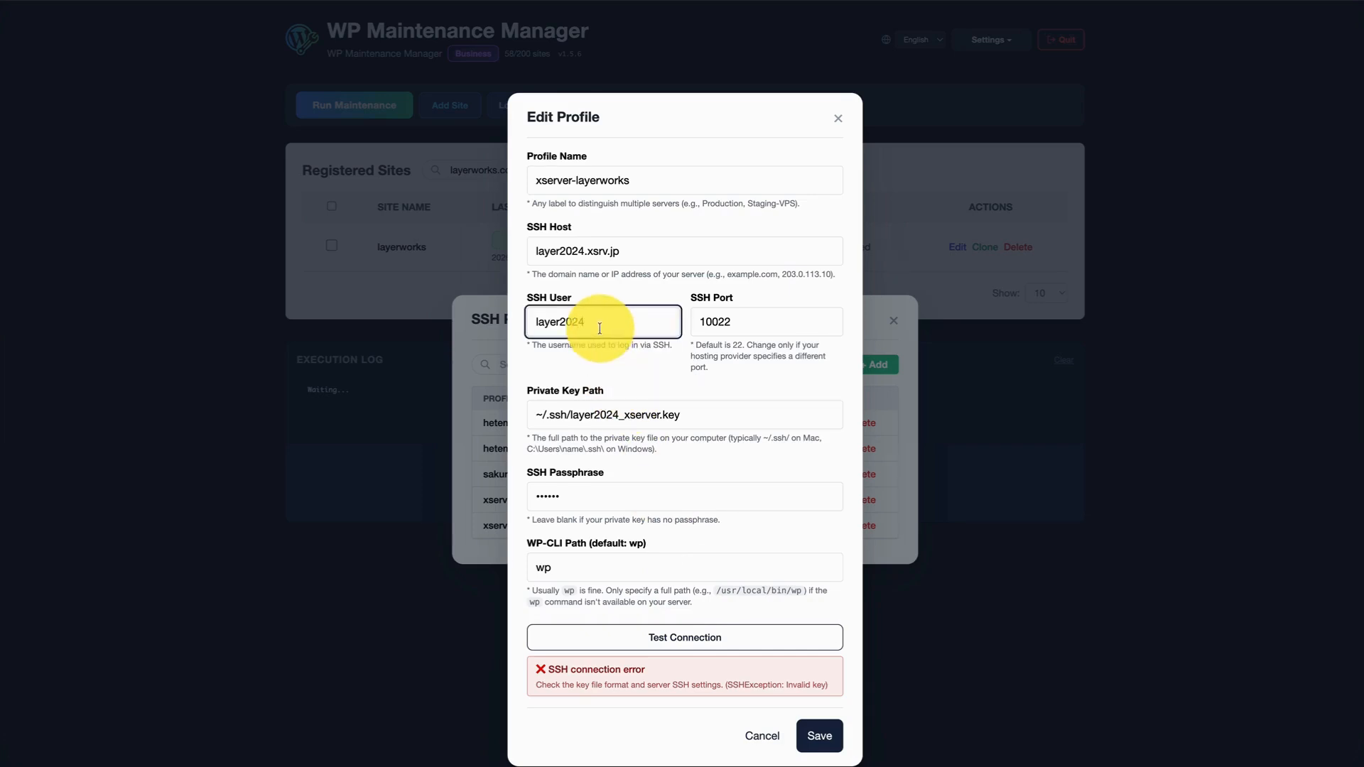
# Test the profile's connection with the wrong SSH port 1002, and restore the port to 10022
pyautogui.click(771, 326)
pyautogui.press('BackSpace')
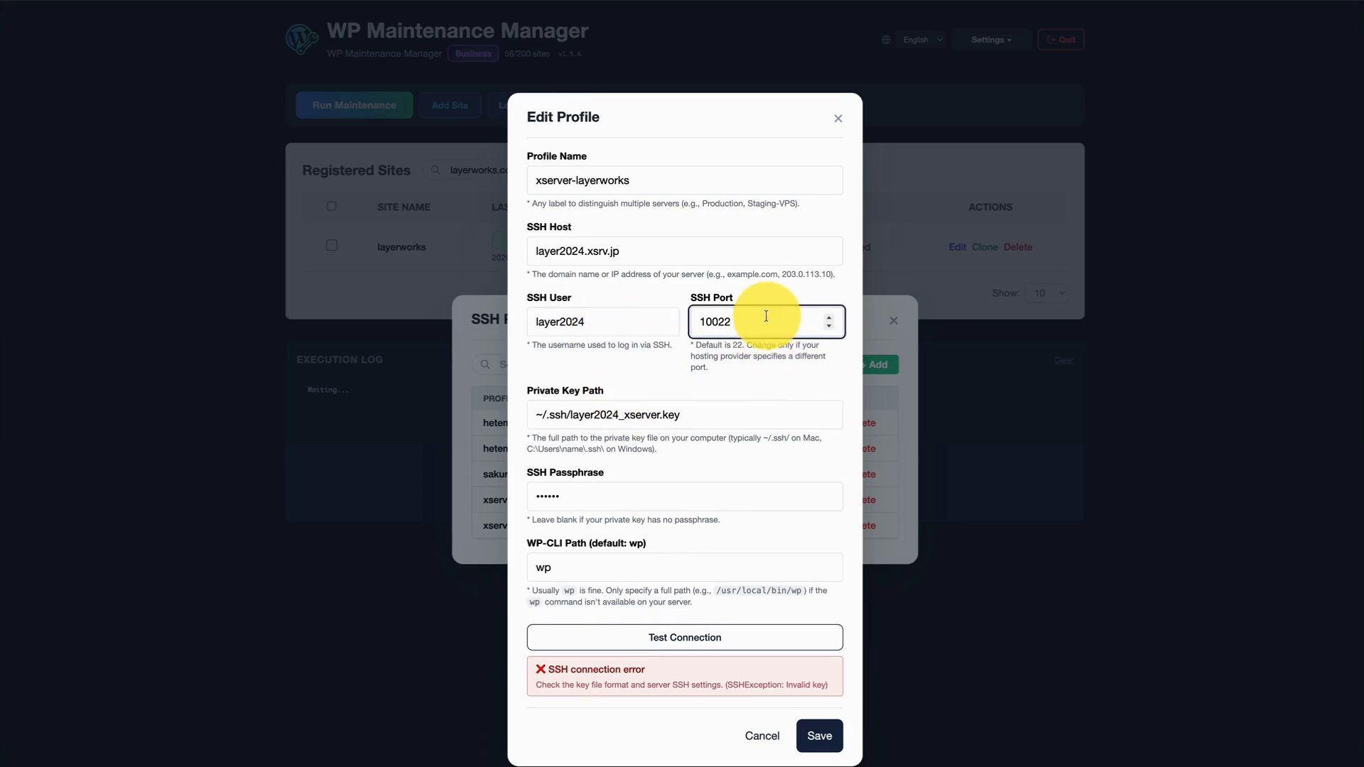
pyautogui.click(697, 645)
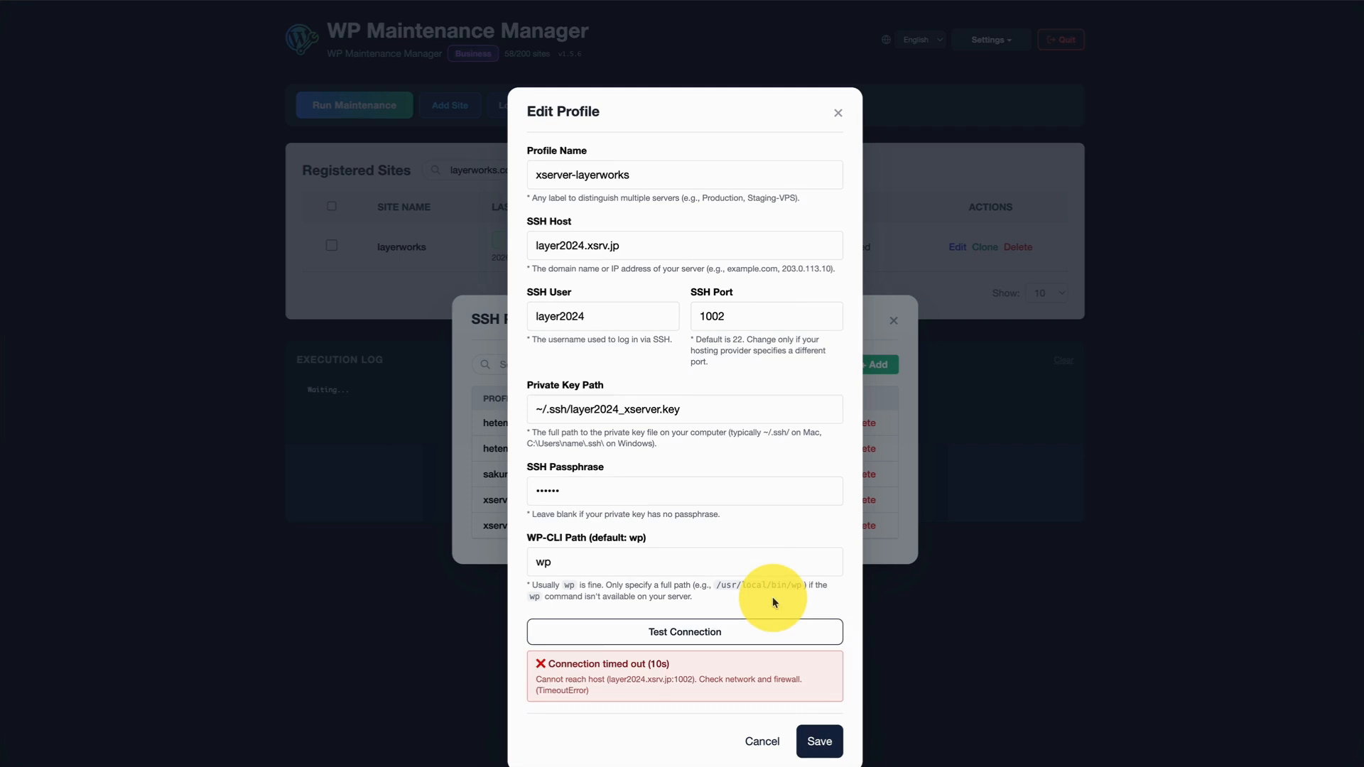
pyautogui.click(758, 319)
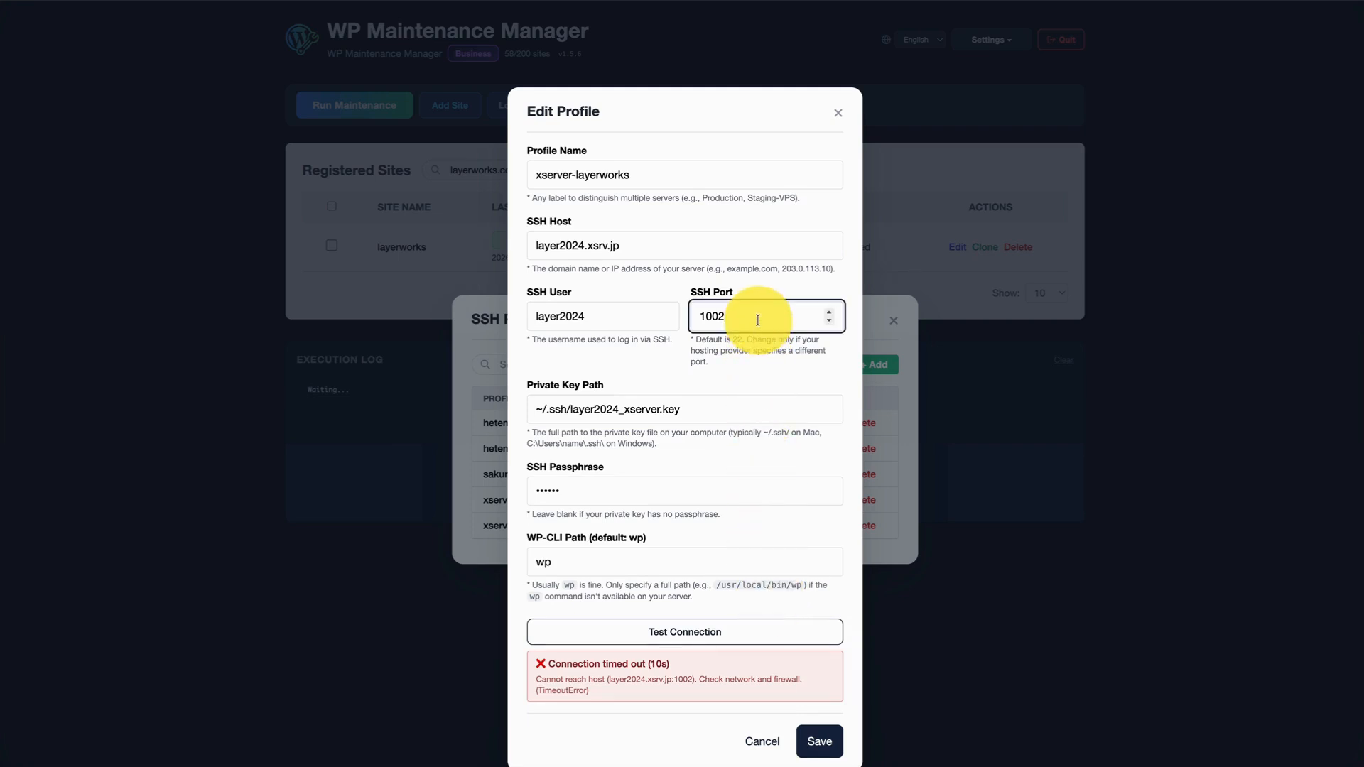
pyautogui.write('2')
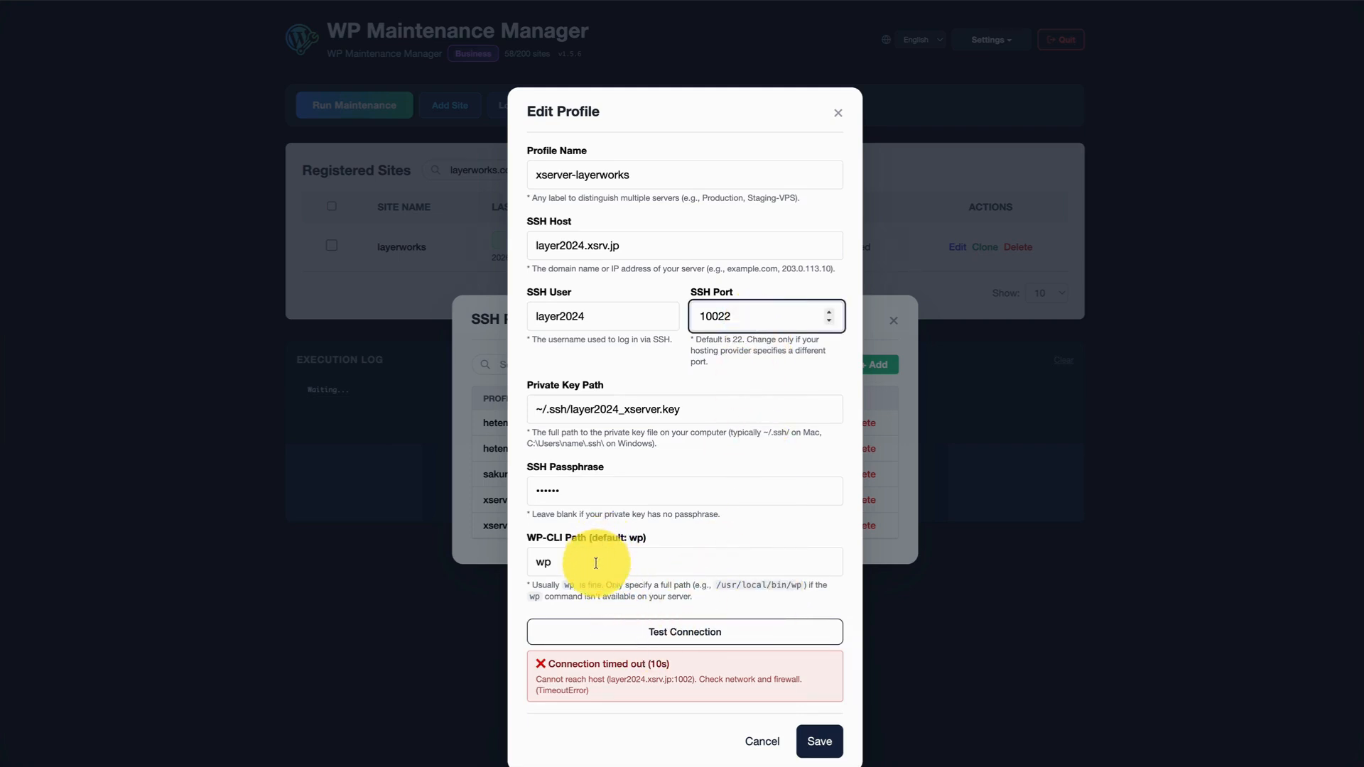
# Test the profile's connection with the WP-CLI path shortened to w, and restore the path to wp
pyautogui.click(595, 563)
pyautogui.press('BackSpace')
pyautogui.click(695, 625)
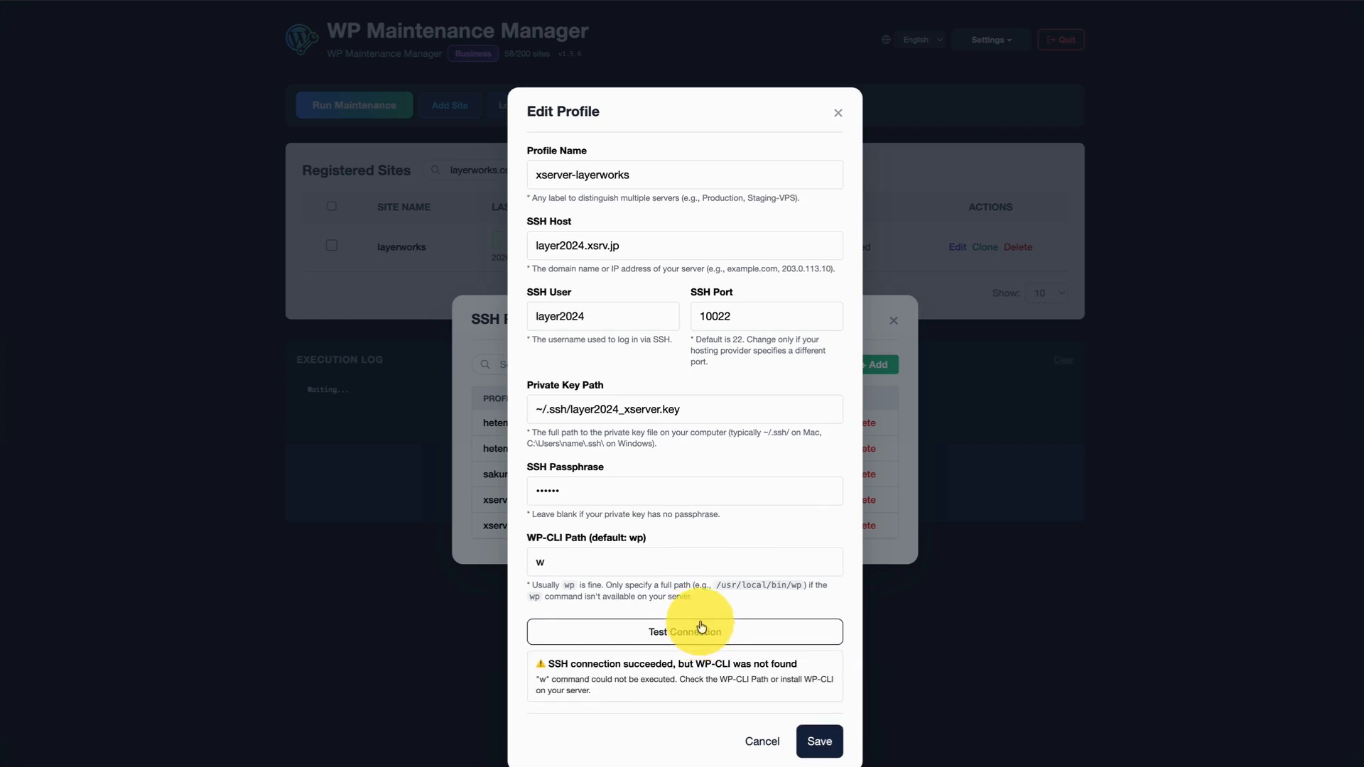
pyautogui.click(596, 564)
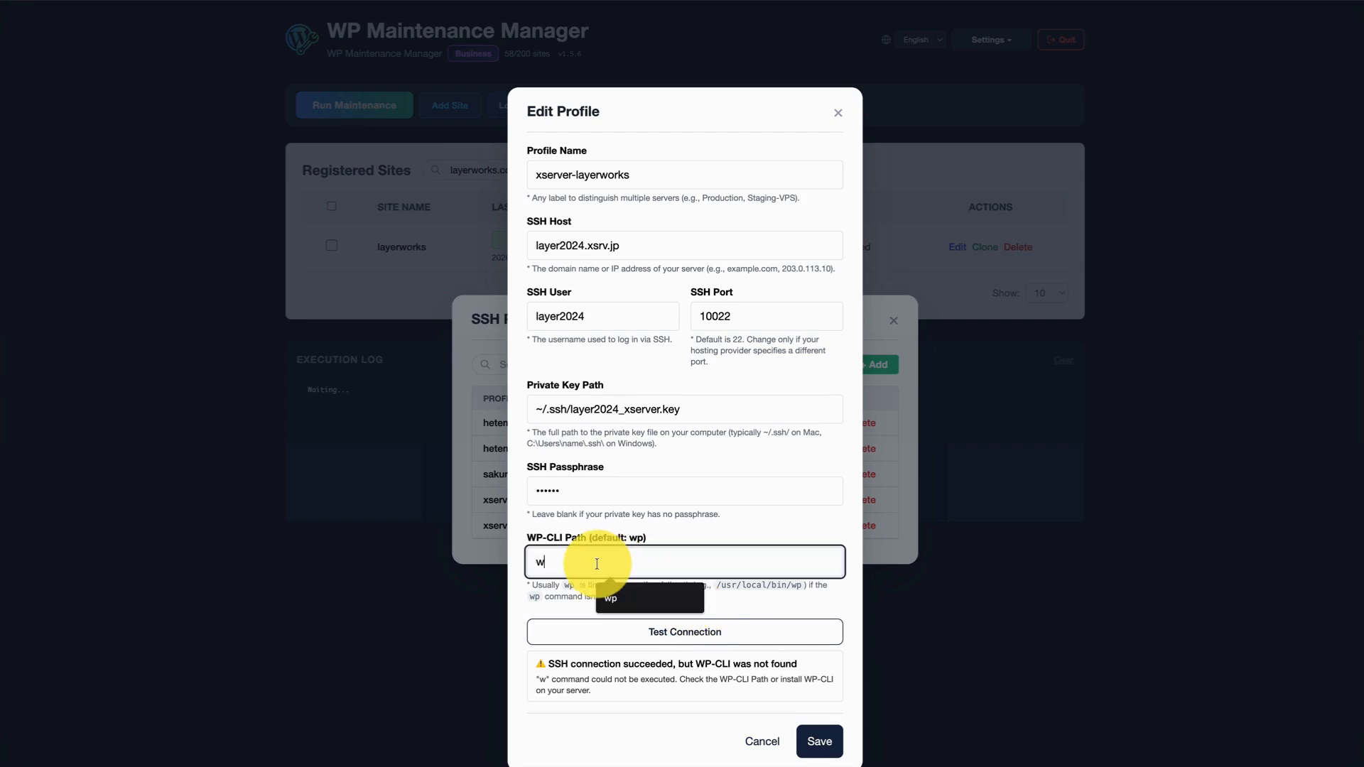
pyautogui.write('p')
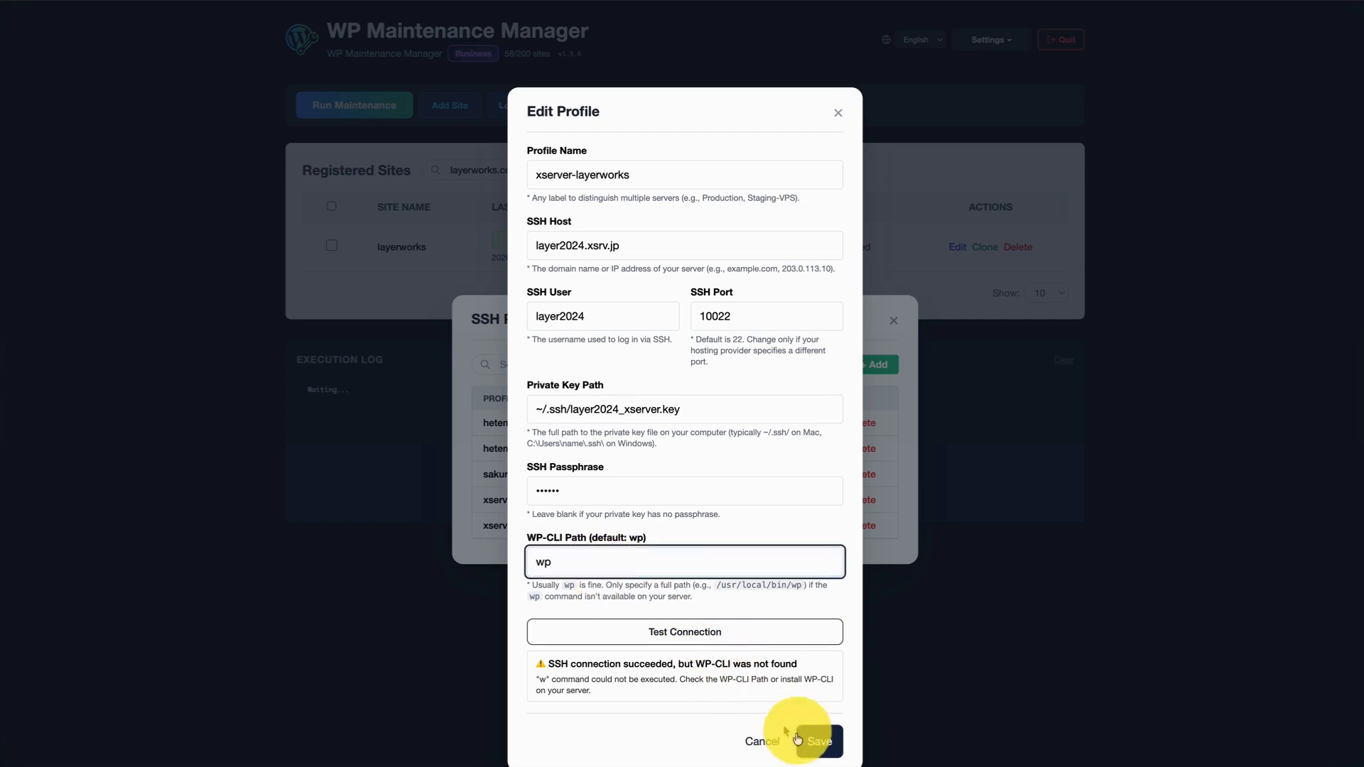
# Save the edited xserver-layerworks profile and close the SSH Profile Manager
pyautogui.click(819, 741)
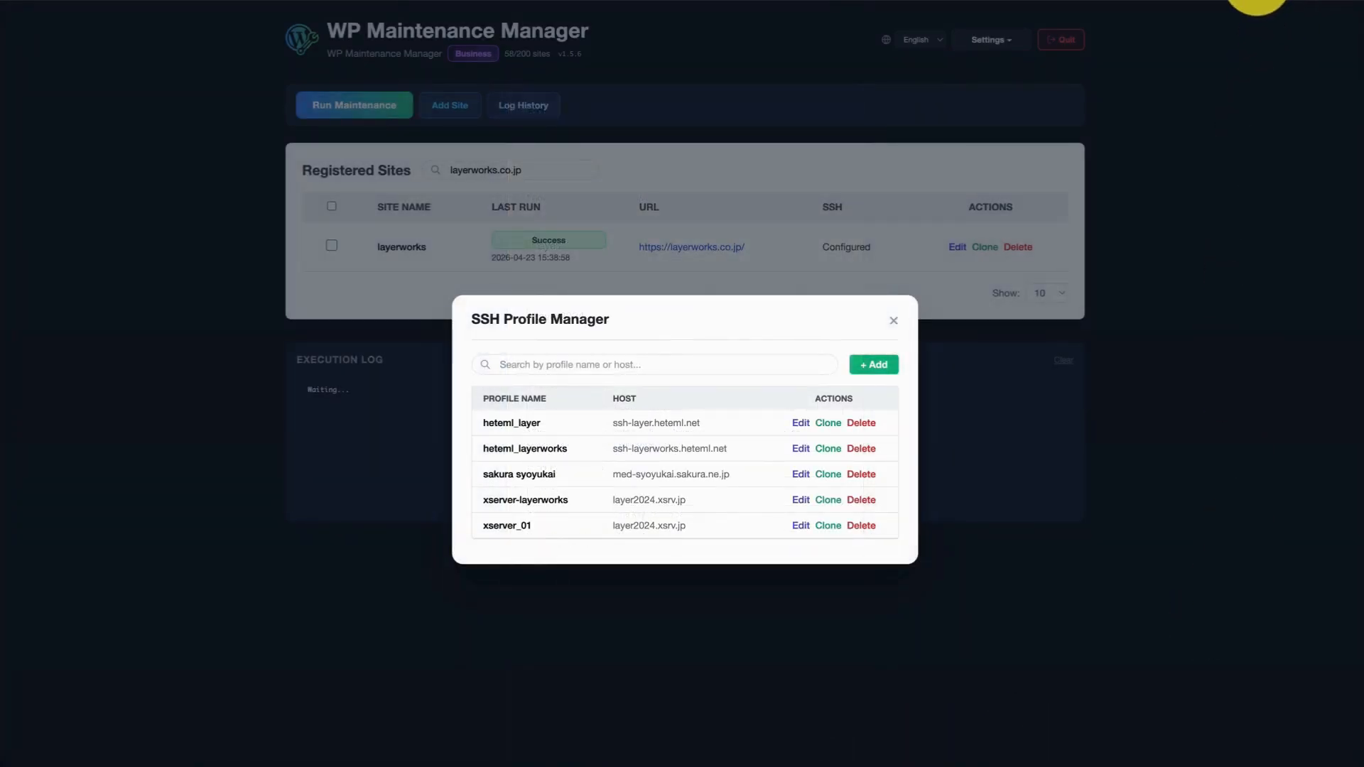
pyautogui.press('Escape')
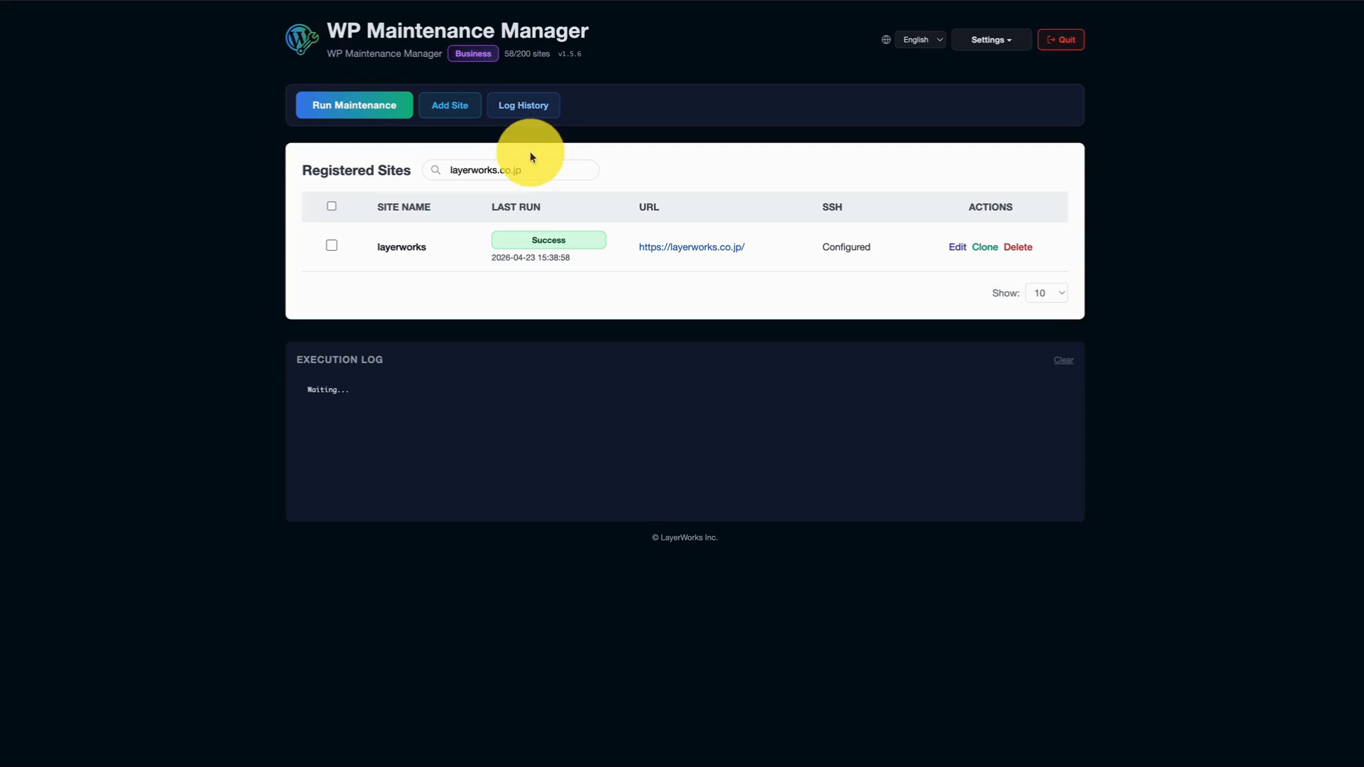
# Open the form for adding a site, choose xserver-layerworks as its SSH profile, and close the form without saving
pyautogui.click(455, 107)
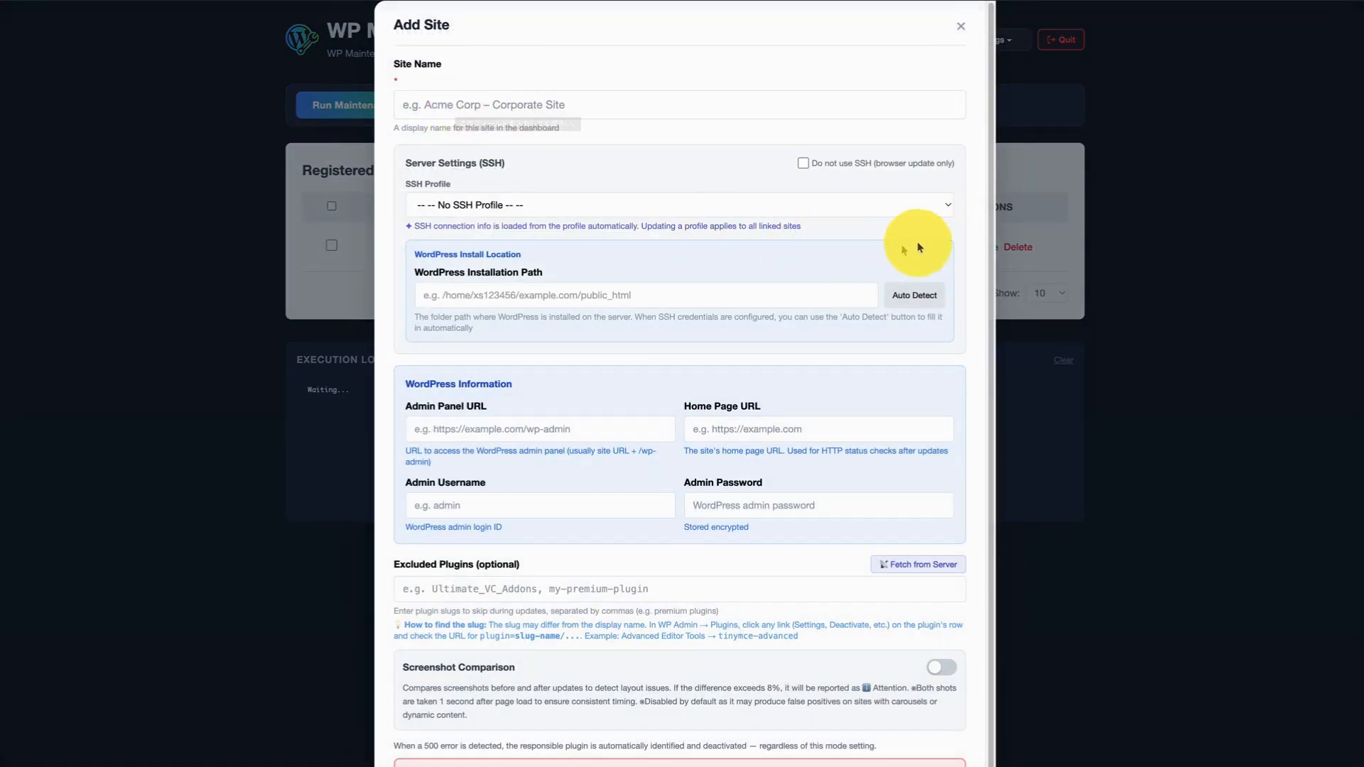
pyautogui.click(944, 206)
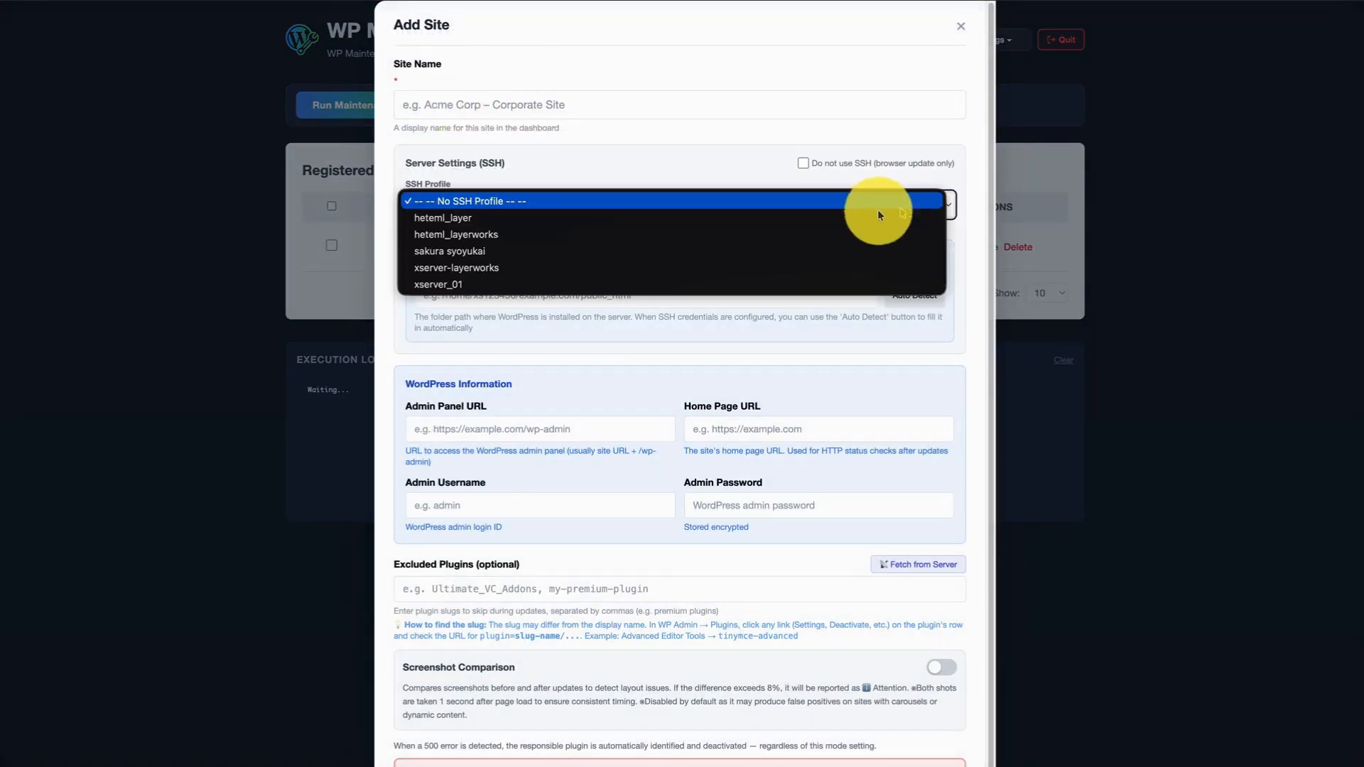
pyautogui.click(788, 268)
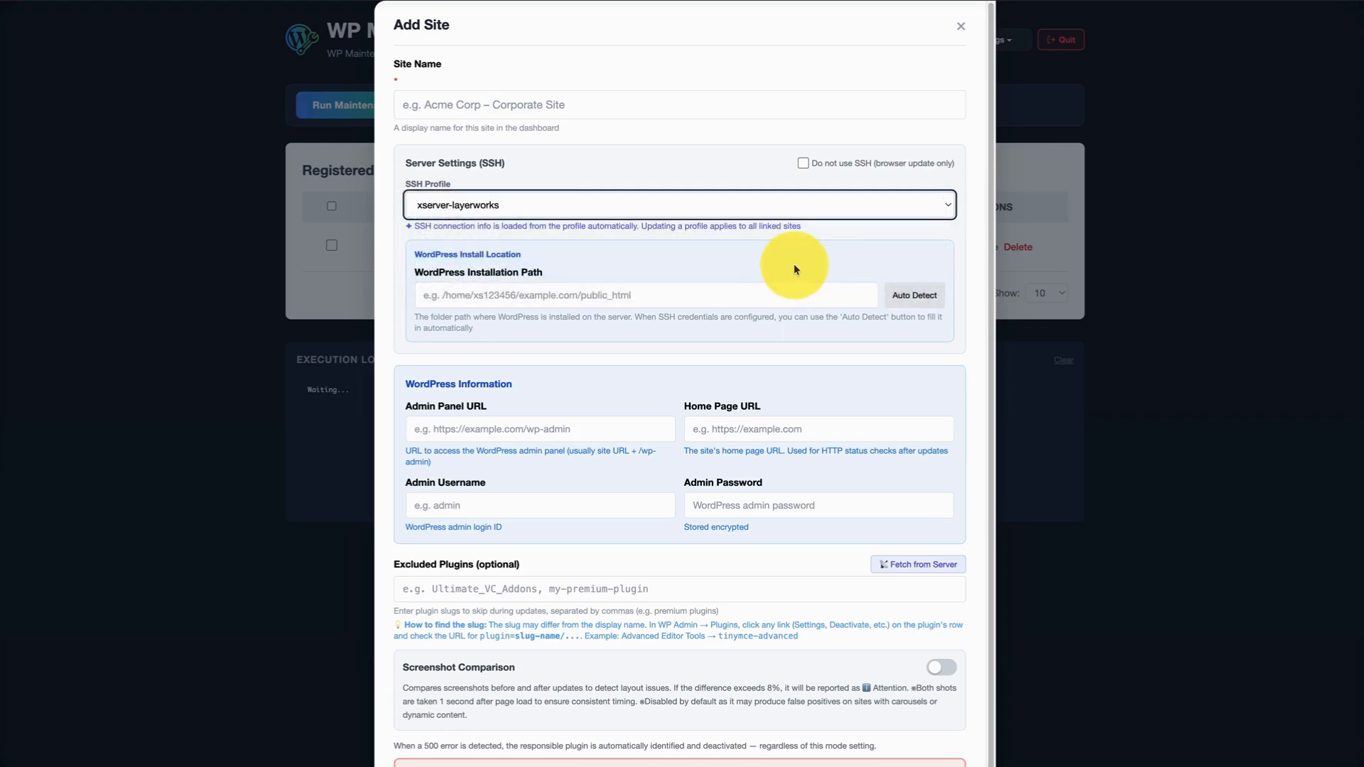
pyautogui.click(1244, 6)
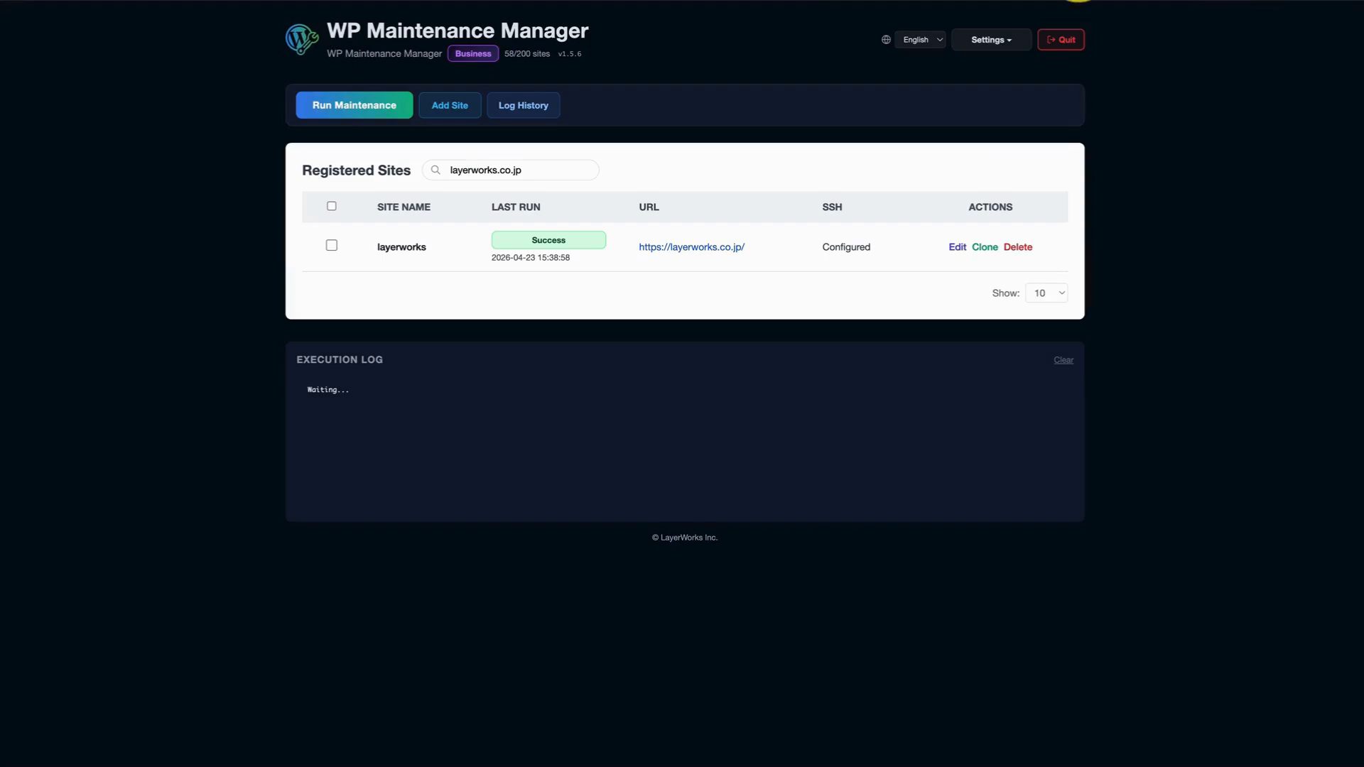